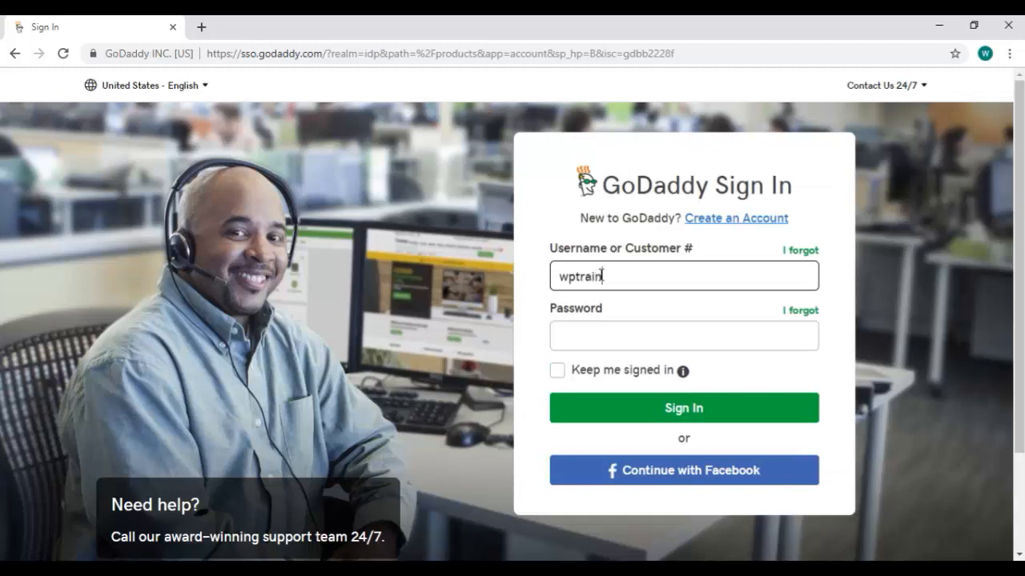
# - Enter the account username and password, enable Keep me signed in, and sign in
pyautogui.write('it')
pyautogui.press('Tab')
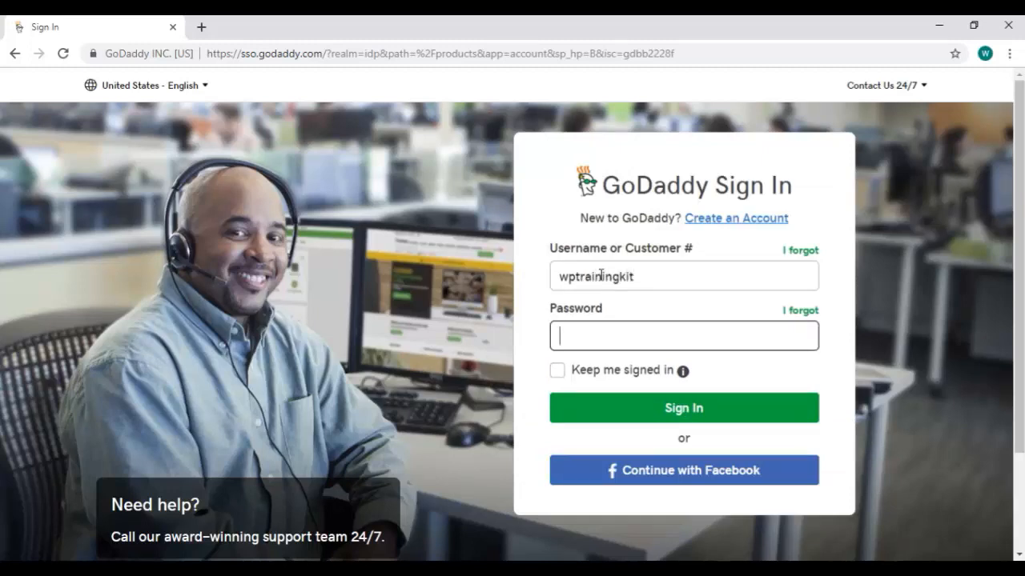
pyautogui.write('***')
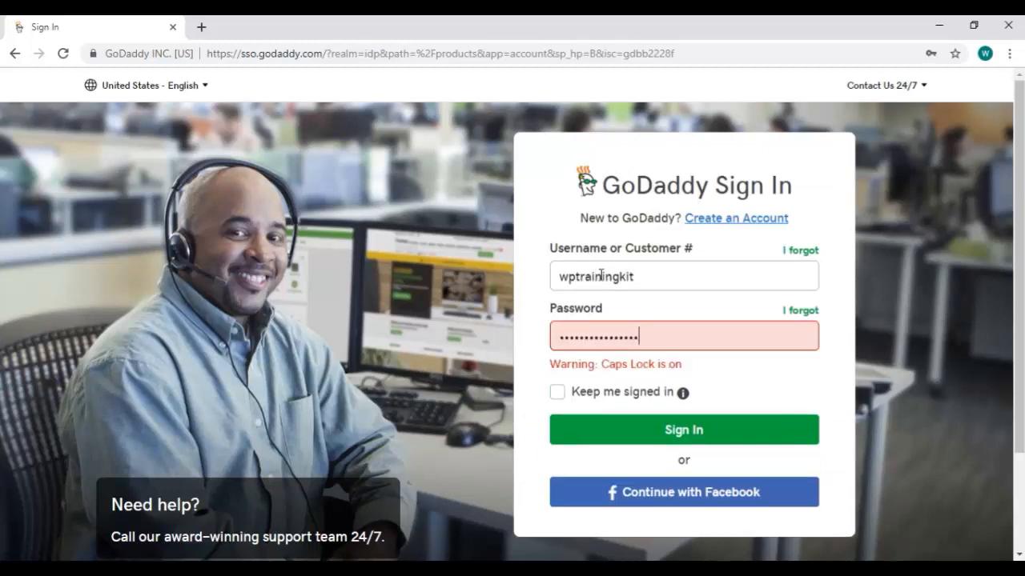
pyautogui.press('capslock')
pyautogui.write('**')
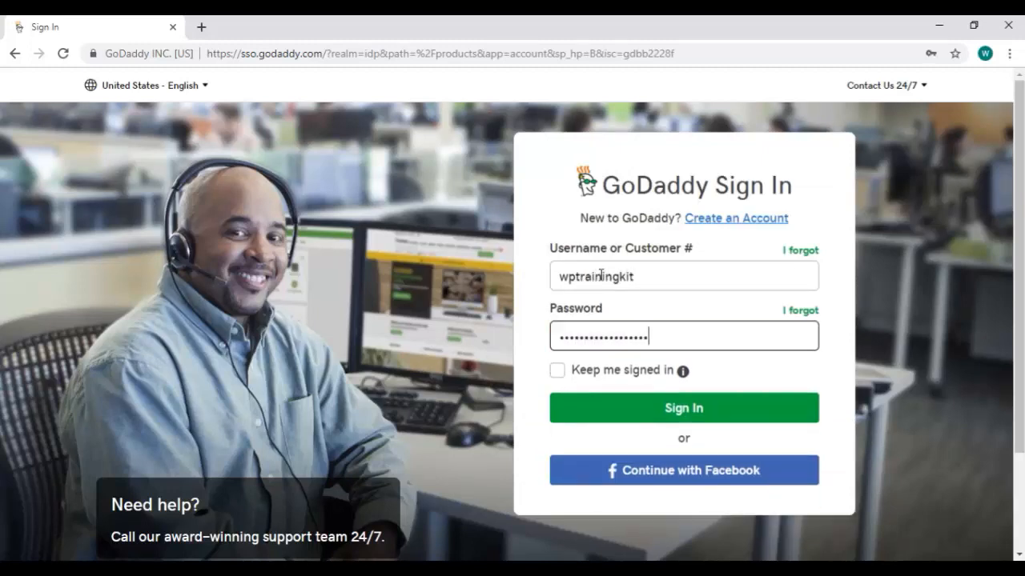
pyautogui.click(580, 376)
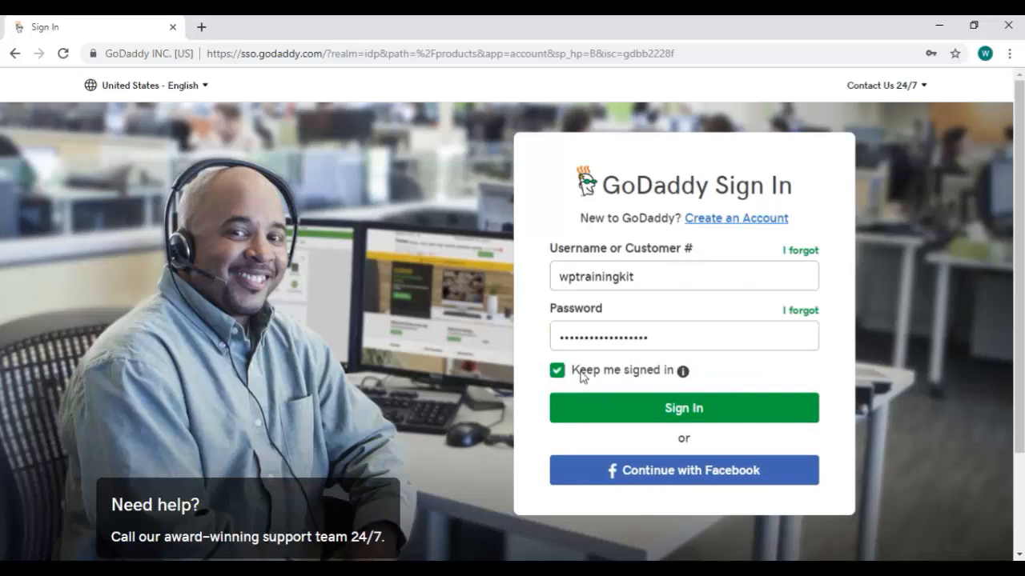
pyautogui.click(729, 414)
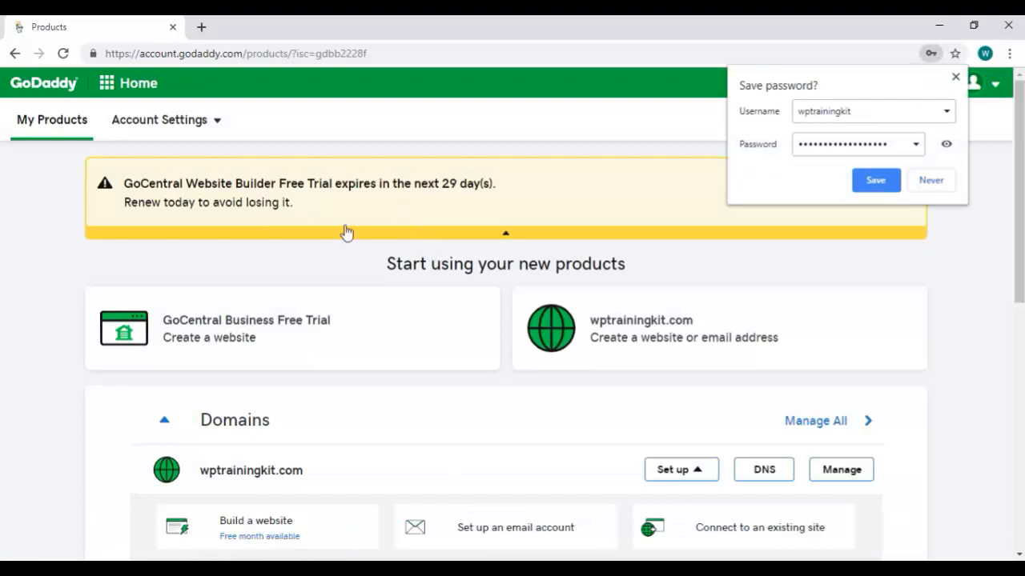
# - Return to the GoDaddy home page and show the Hosting product categories
pyautogui.click(56, 84)
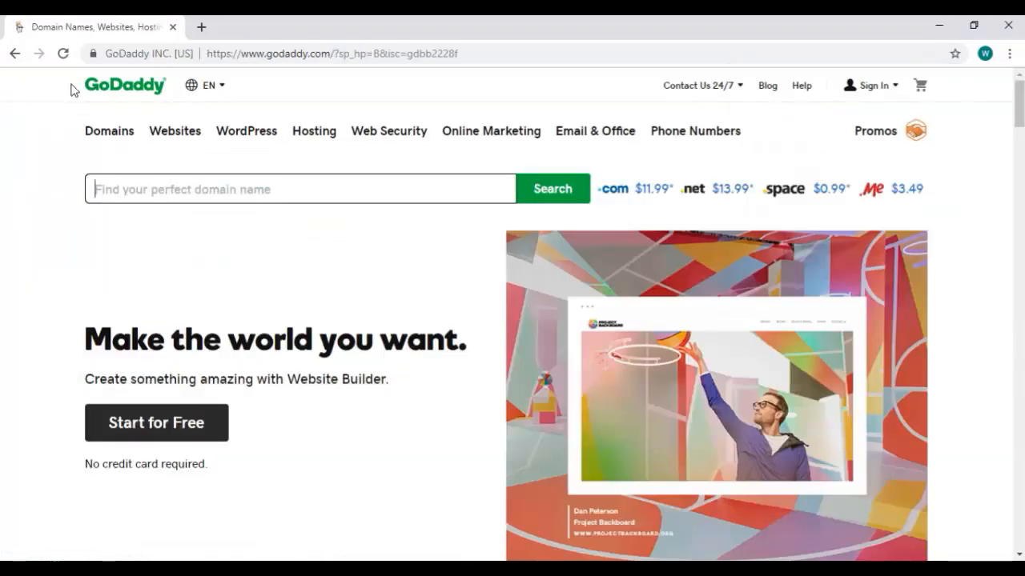
pyautogui.click(319, 137)
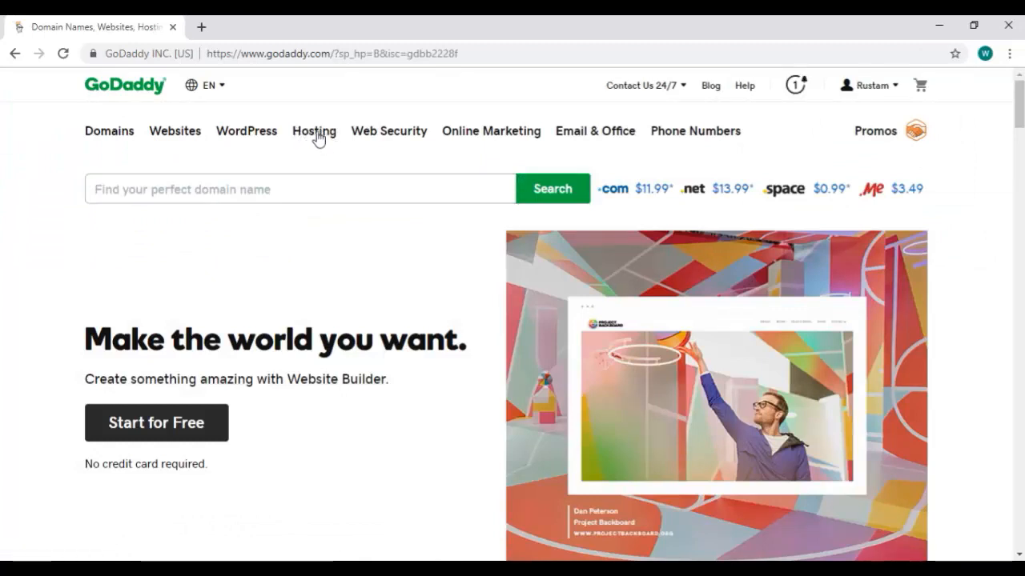
pyautogui.click(325, 138)
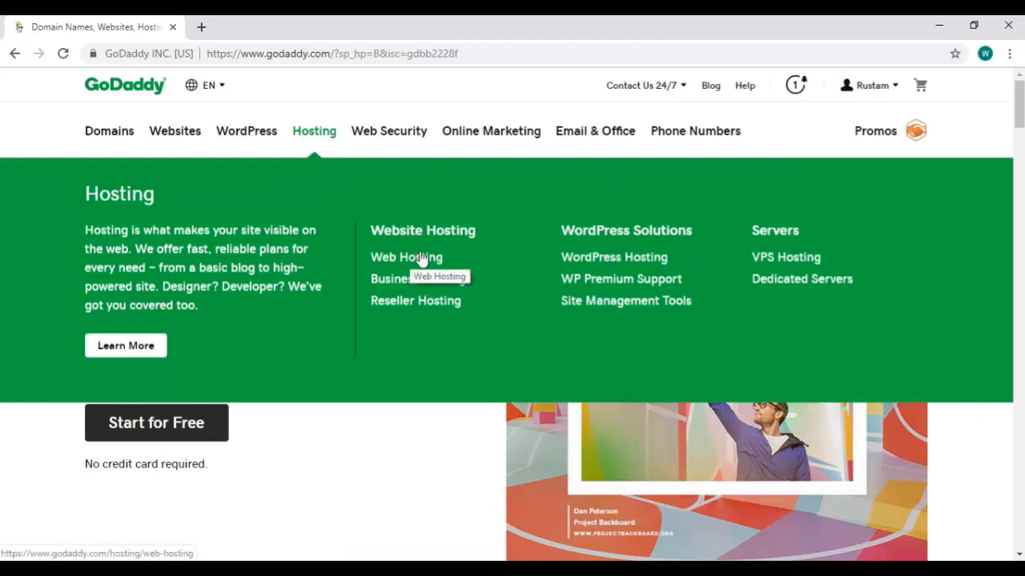
# - Go to the Web Hosting plans and add the Economy plan to the cart
pyautogui.click(422, 258)
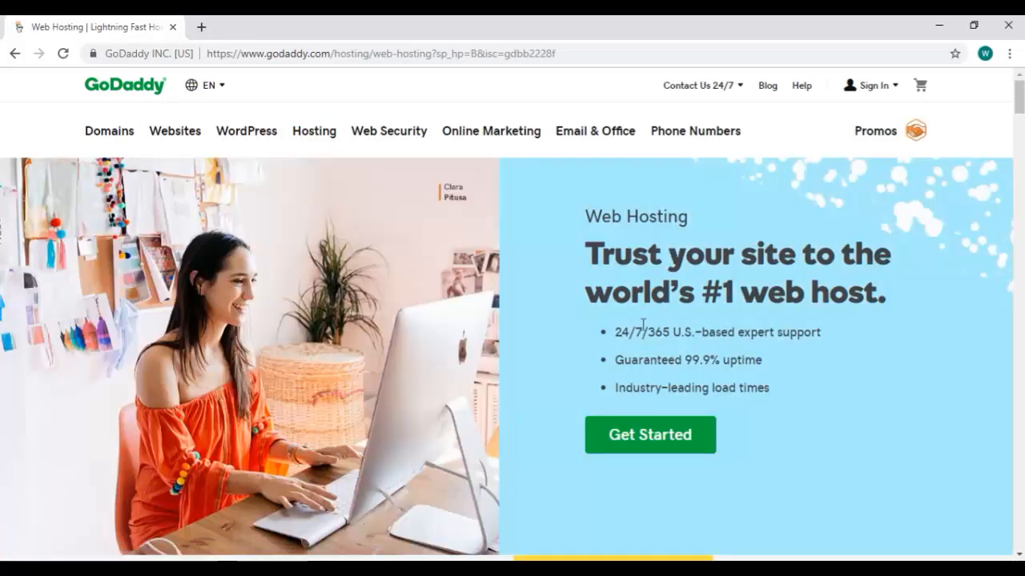
pyautogui.scroll(-6, 499, 257)
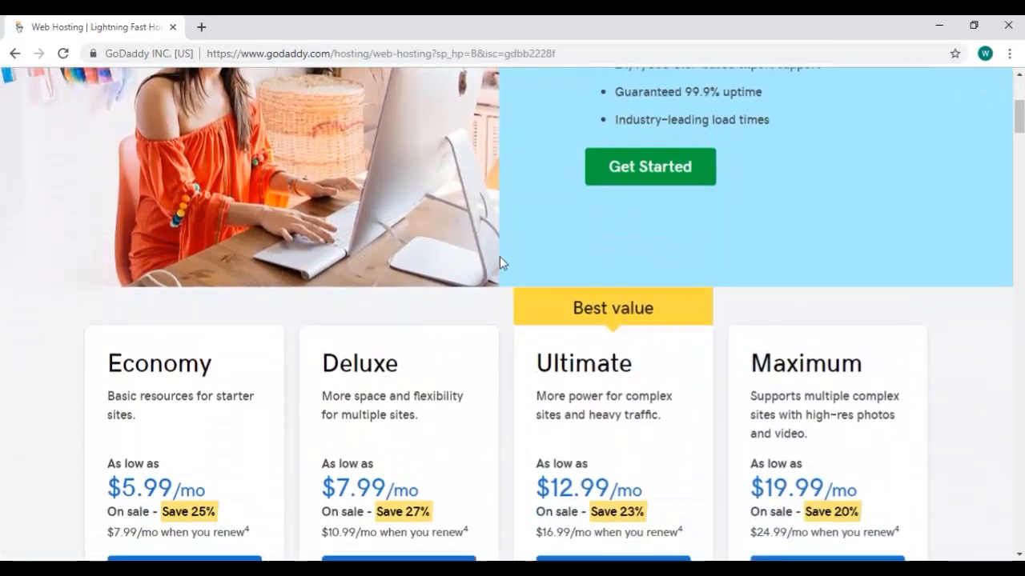
pyautogui.scroll(-1, 513, 262)
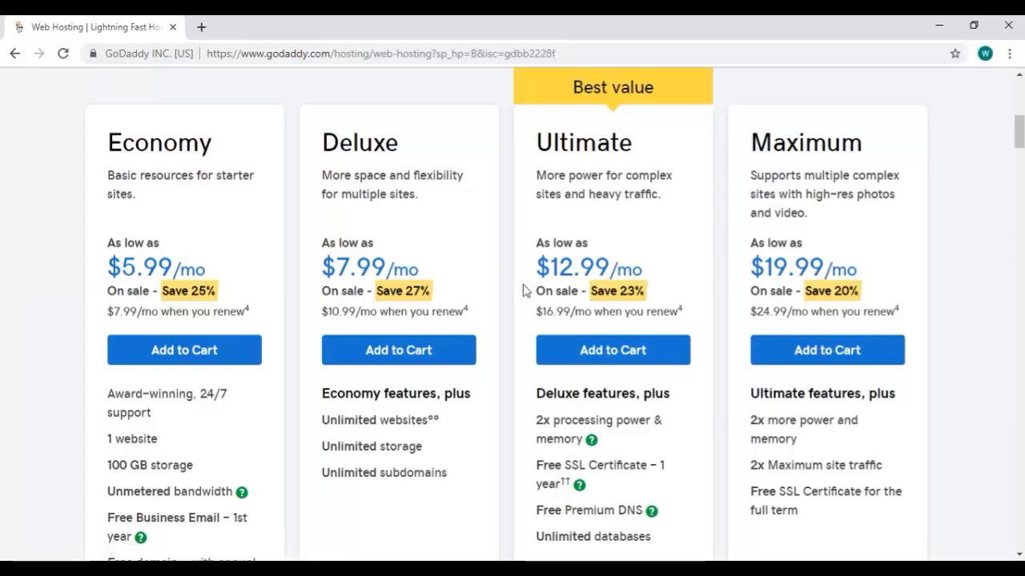
pyautogui.scroll(-2, 494, 368)
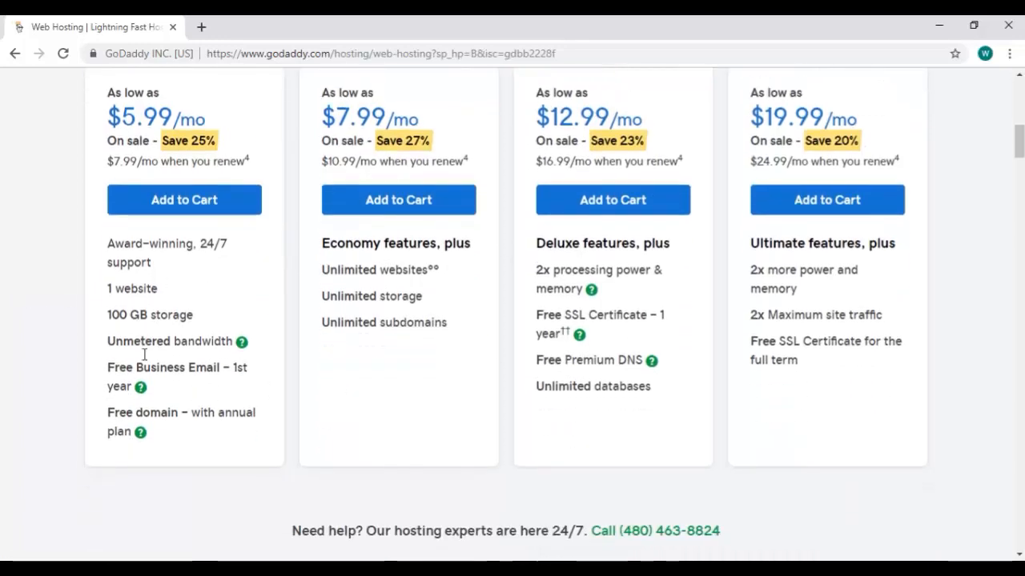
pyautogui.scroll(3, 259, 293)
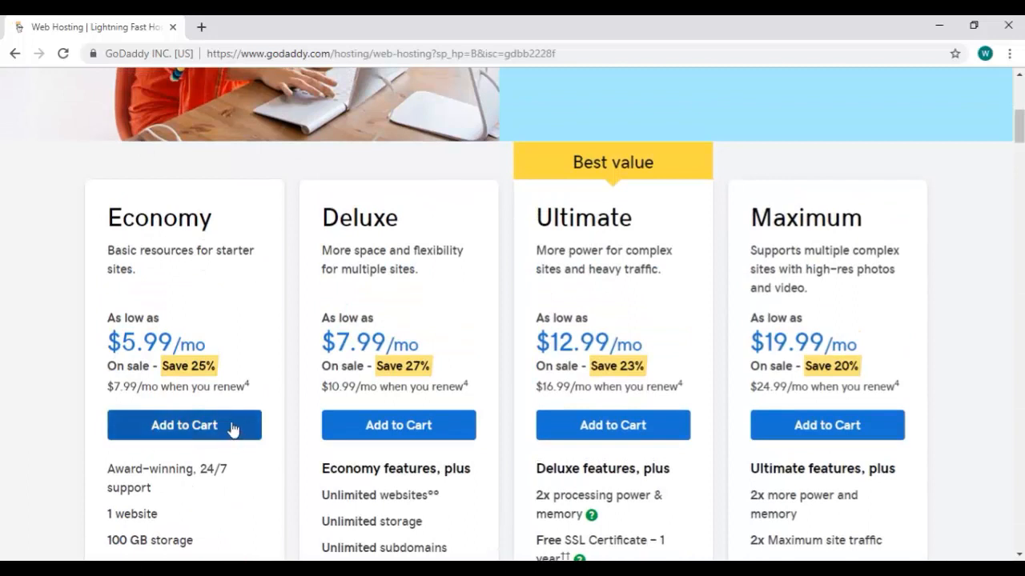
pyautogui.scroll(-1, 231, 429)
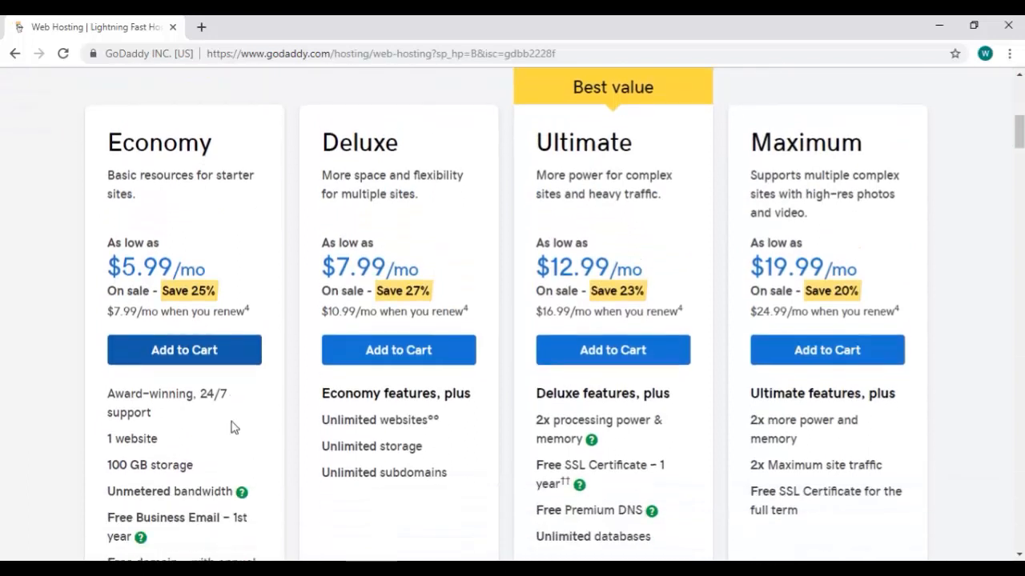
pyautogui.scroll(-1, 232, 429)
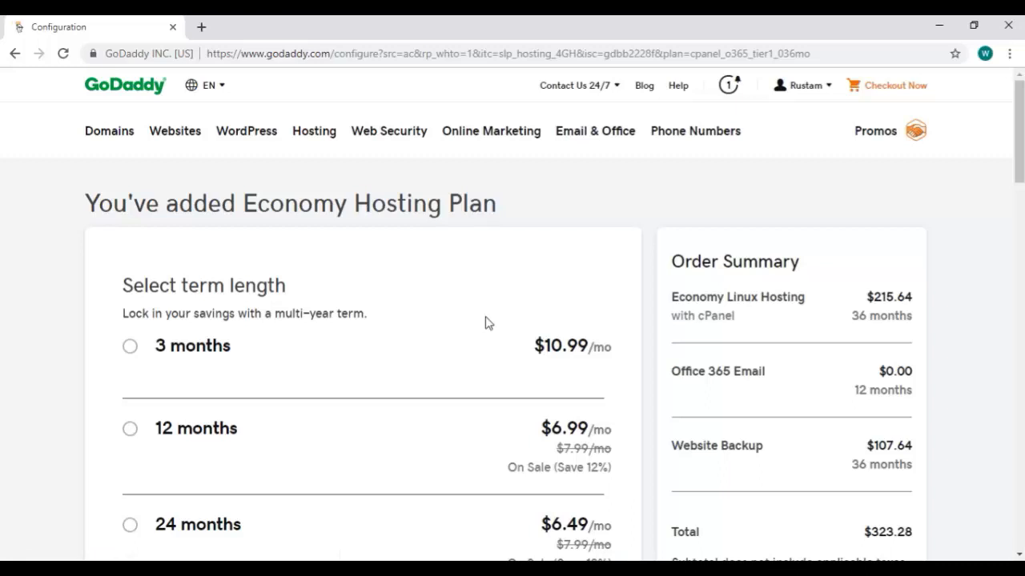
# - Switch the Economy Linux Hosting term to 3 months
pyautogui.scroll(-3, 486, 323)
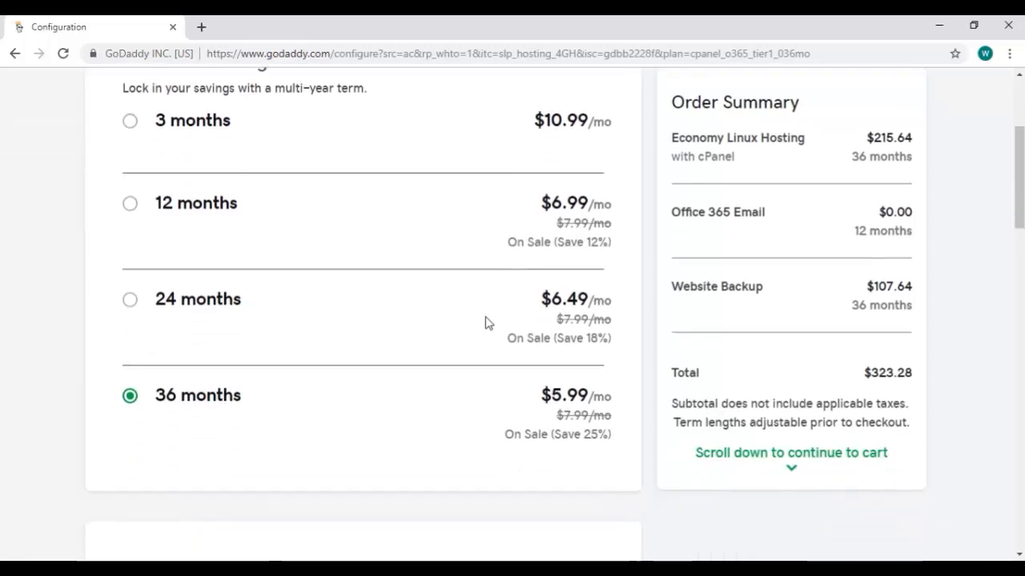
pyautogui.scroll(3, 430, 297)
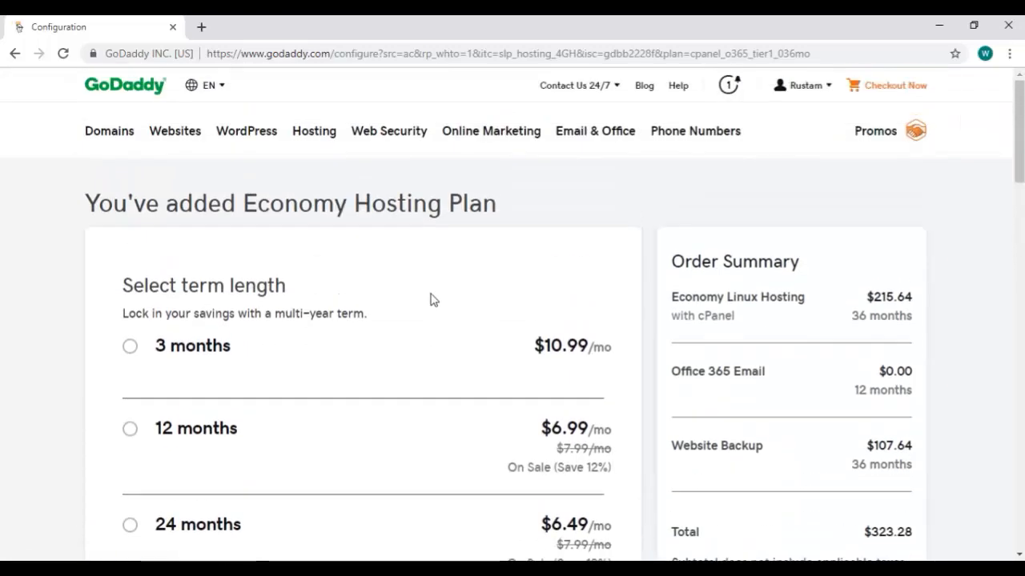
pyautogui.scroll(-3, 430, 300)
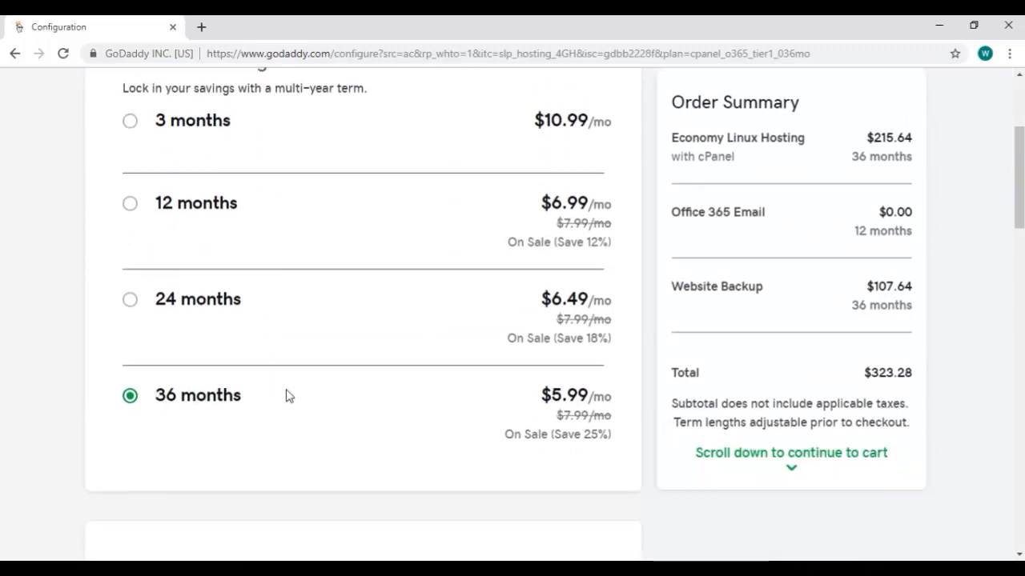
pyautogui.click(131, 122)
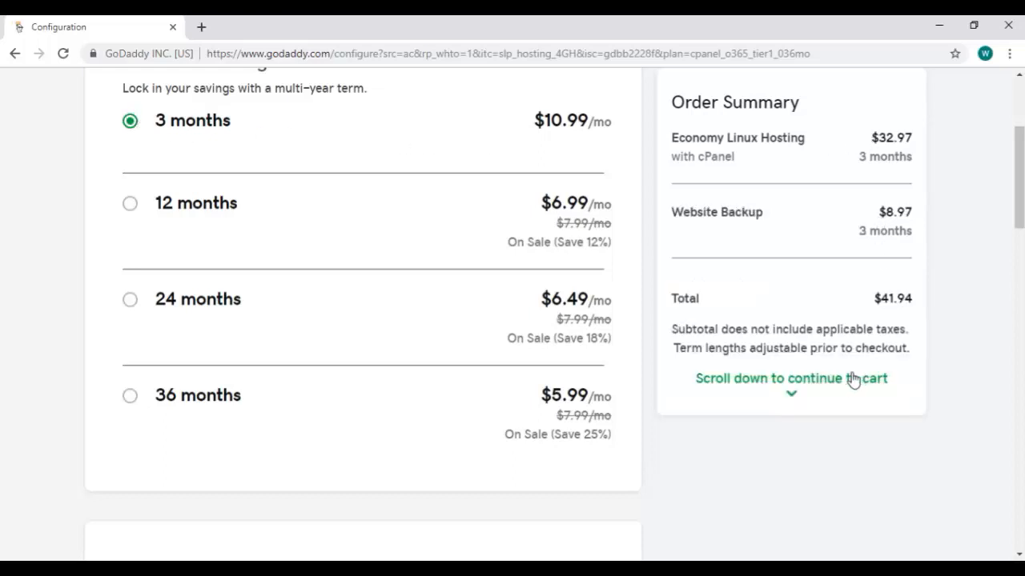
# - Decline Website Backup for a $32.97 total and continue to checkout
pyautogui.scroll(-6, 850, 346)
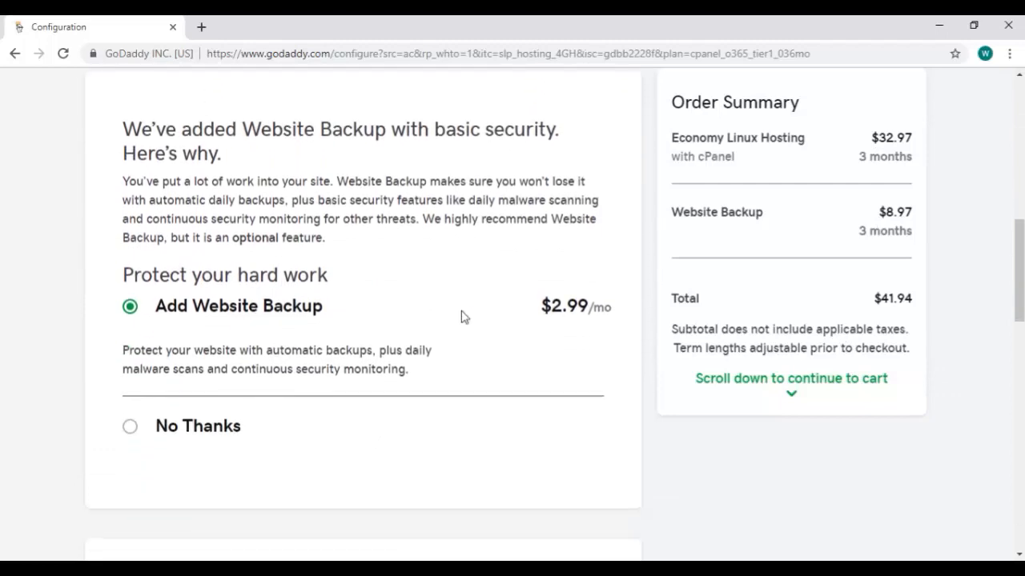
pyautogui.scroll(8, 492, 294)
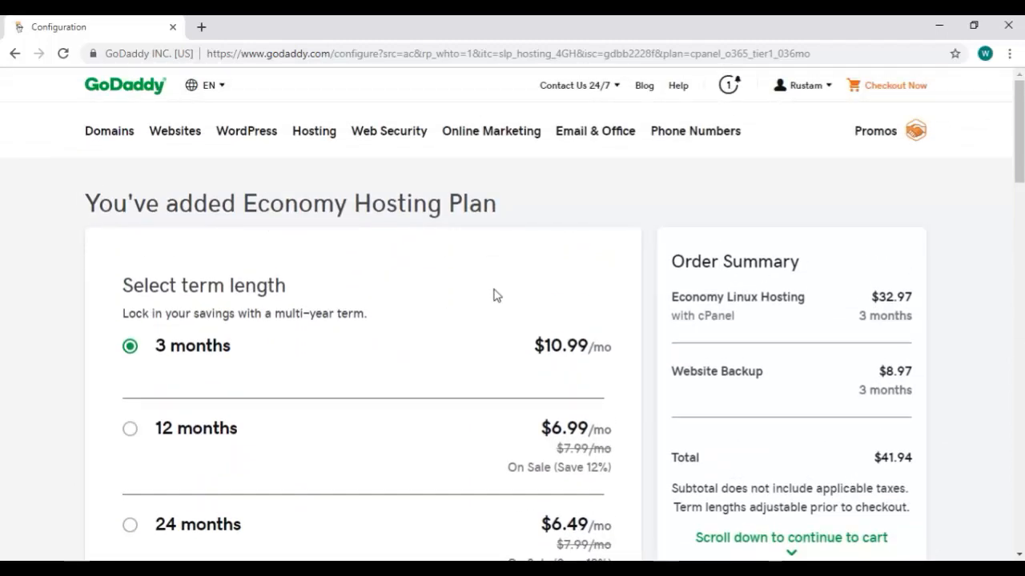
pyautogui.scroll(-2, 493, 296)
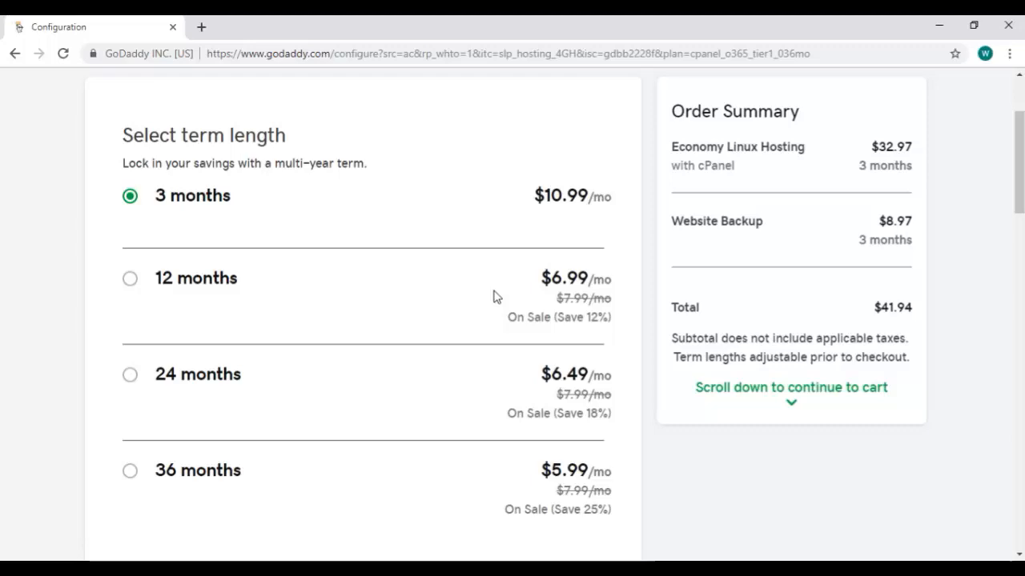
pyautogui.scroll(-10, 493, 296)
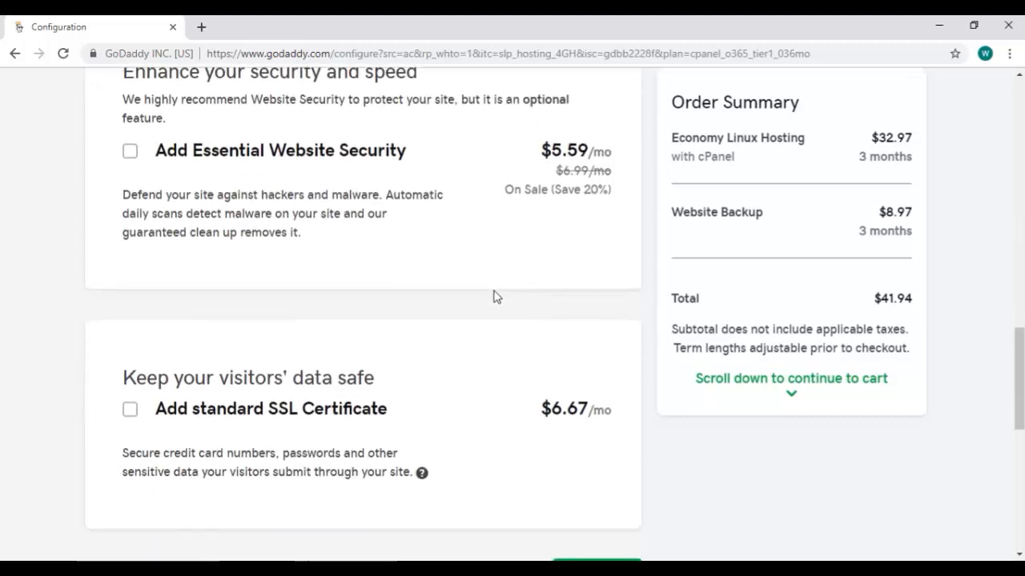
pyautogui.scroll(8, 493, 296)
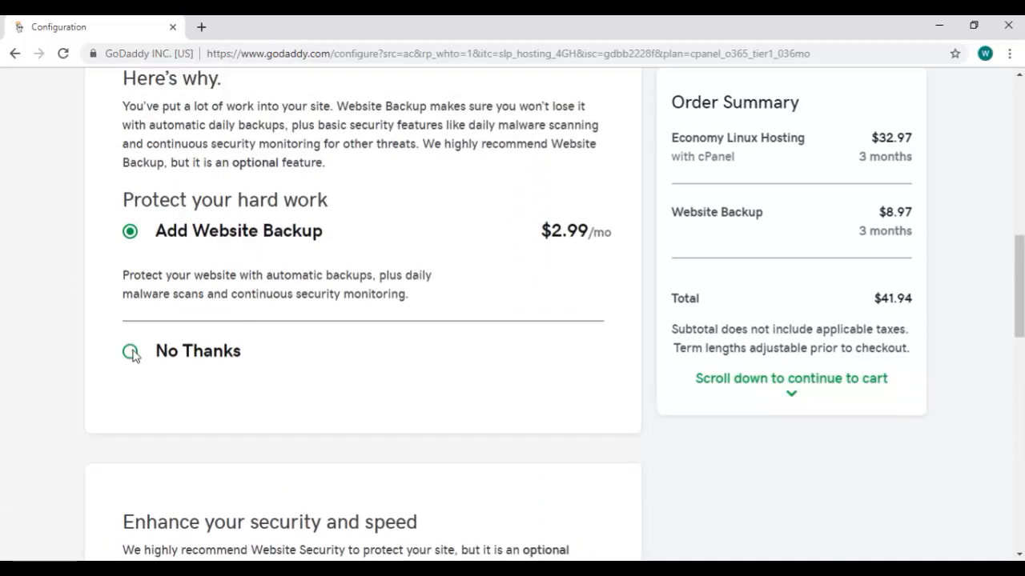
pyautogui.scroll(2, 131, 352)
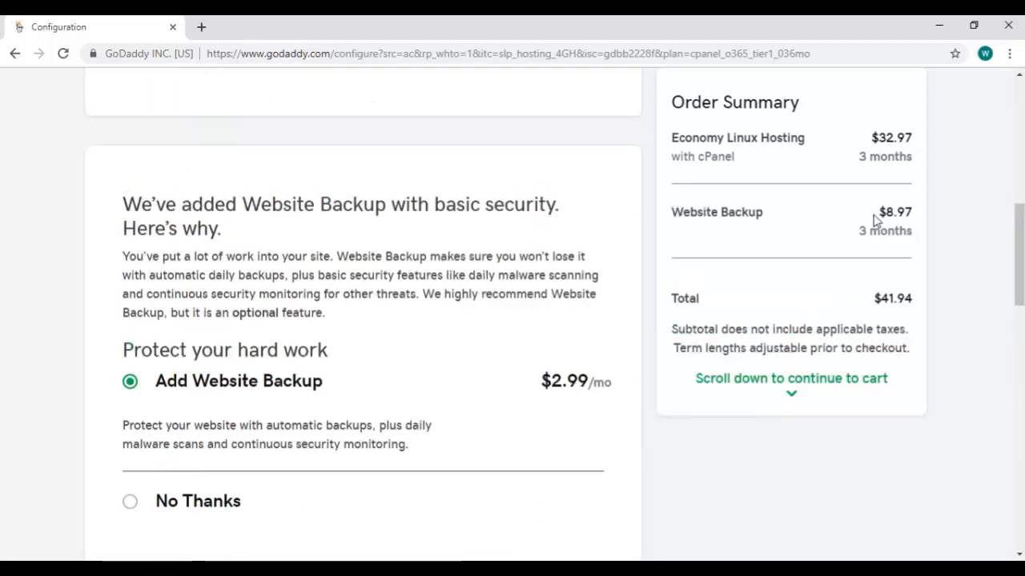
pyautogui.click(130, 501)
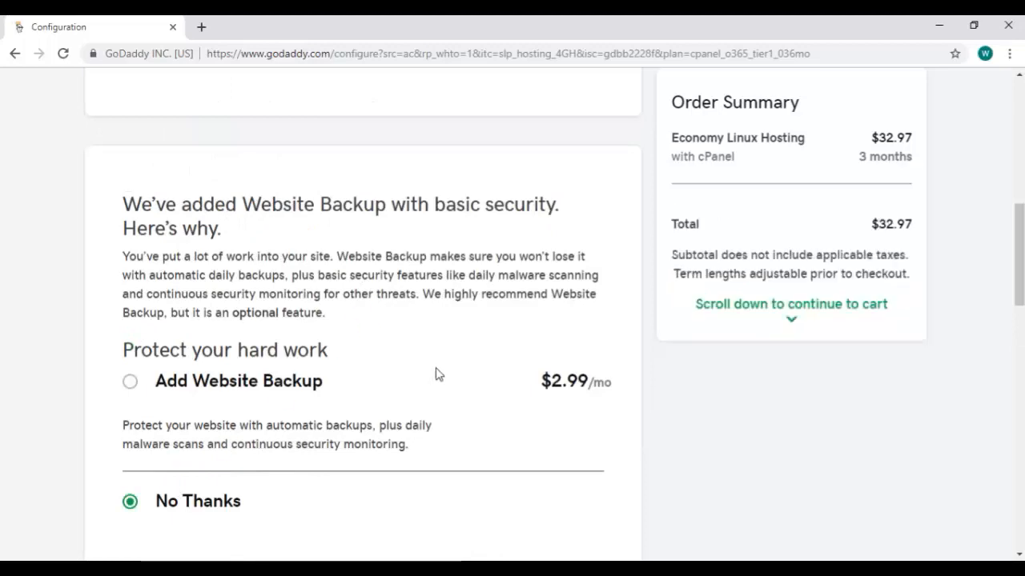
pyautogui.scroll(8, 465, 364)
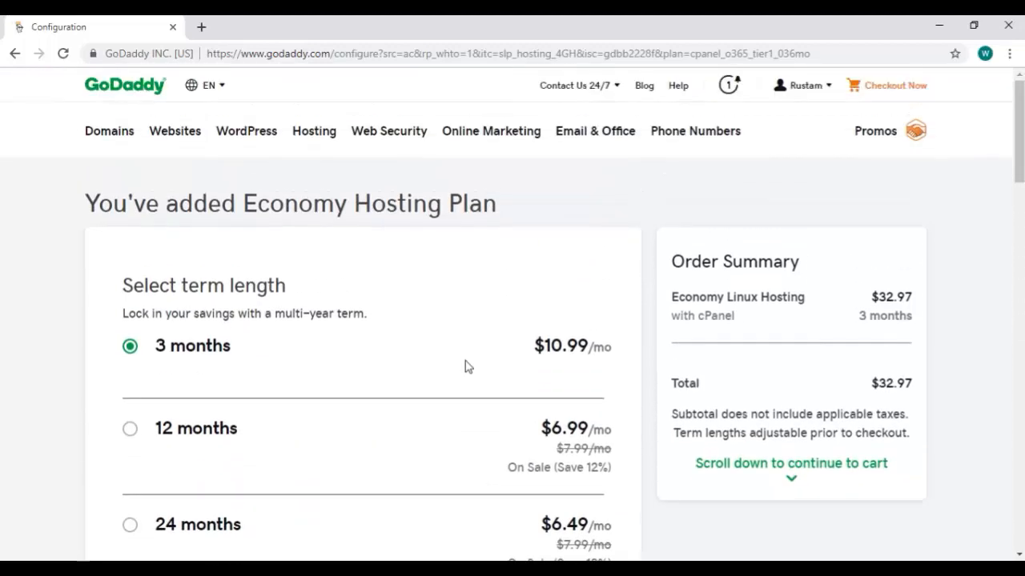
pyautogui.scroll(-15, 469, 366)
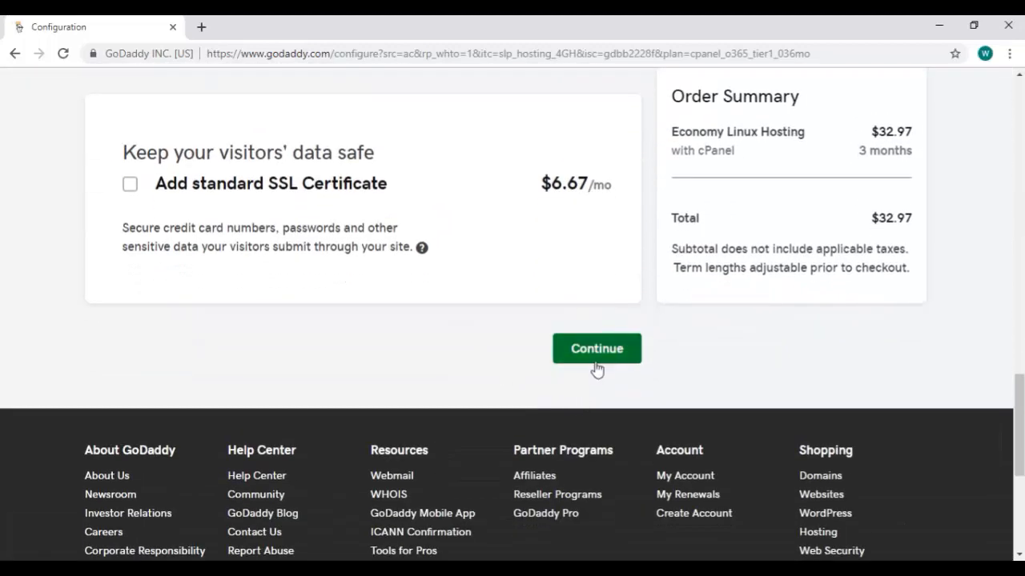
pyautogui.click(596, 360)
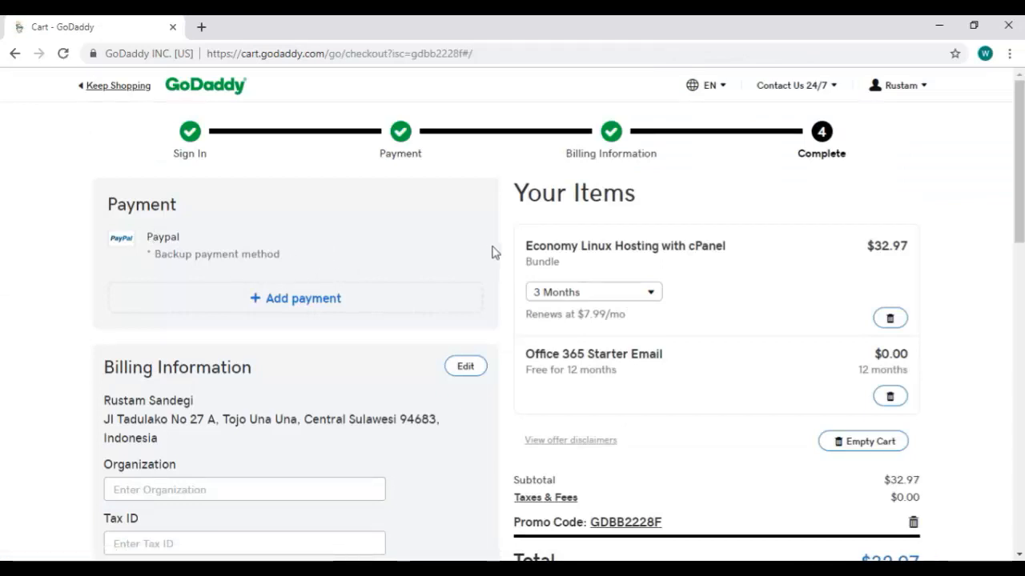
# - Compare the 1 Month, 120 Months and 12 Months billing terms at checkout
pyautogui.scroll(-1, 496, 250)
pyautogui.click(650, 221)
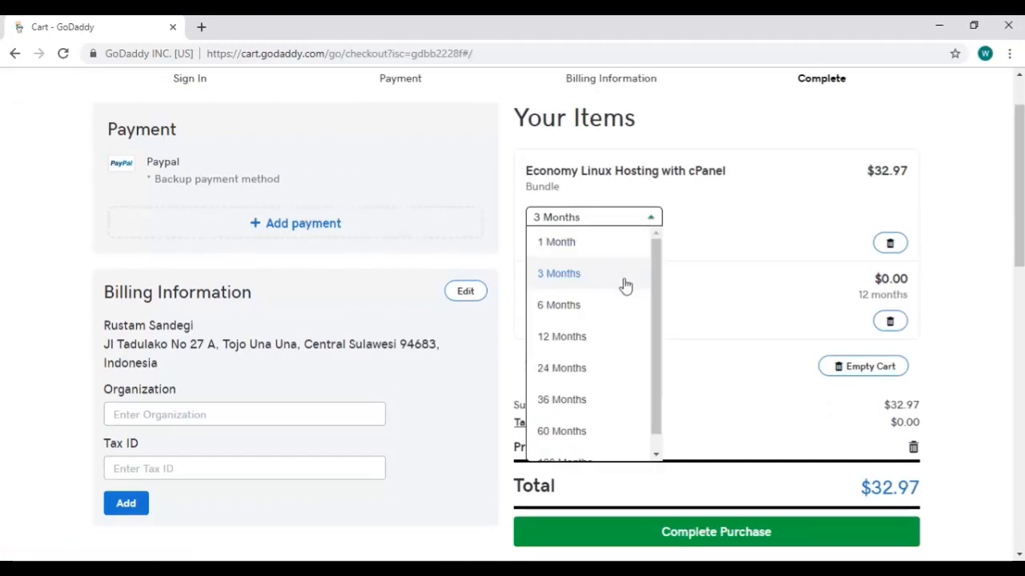
pyautogui.click(605, 239)
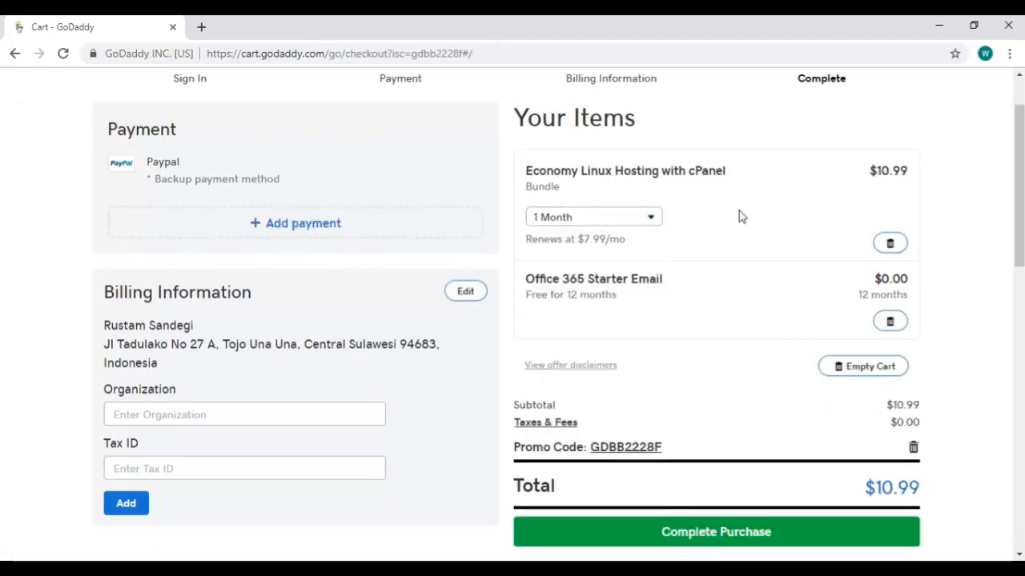
pyautogui.click(622, 232)
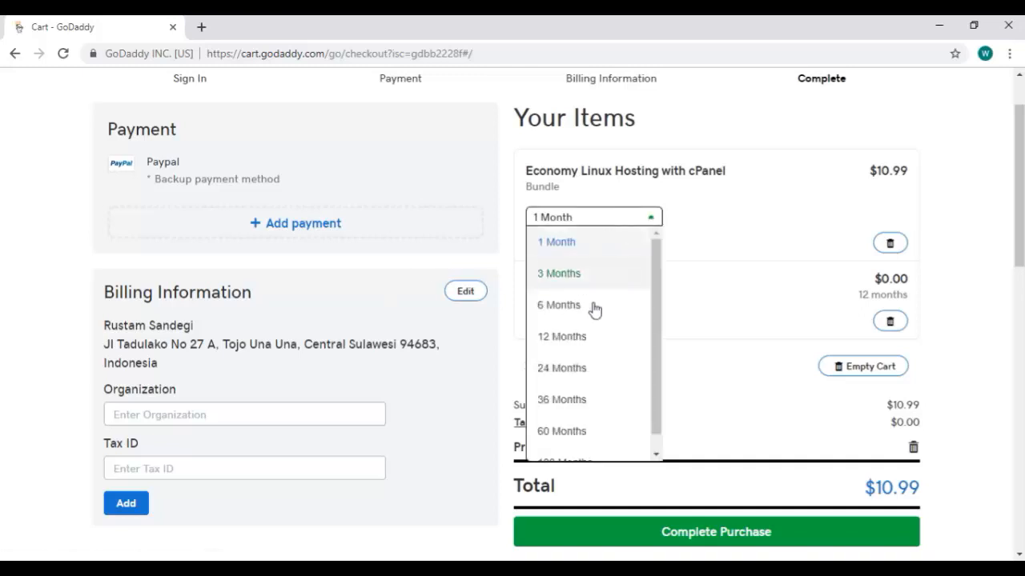
pyautogui.scroll(-1, 589, 400)
pyautogui.click(593, 445)
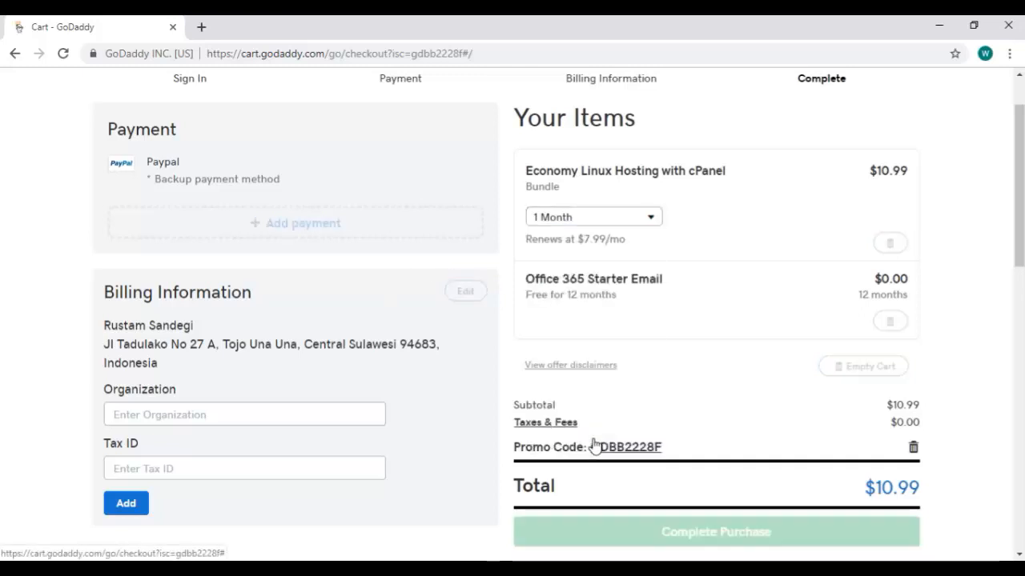
pyautogui.click(651, 220)
pyautogui.click(585, 320)
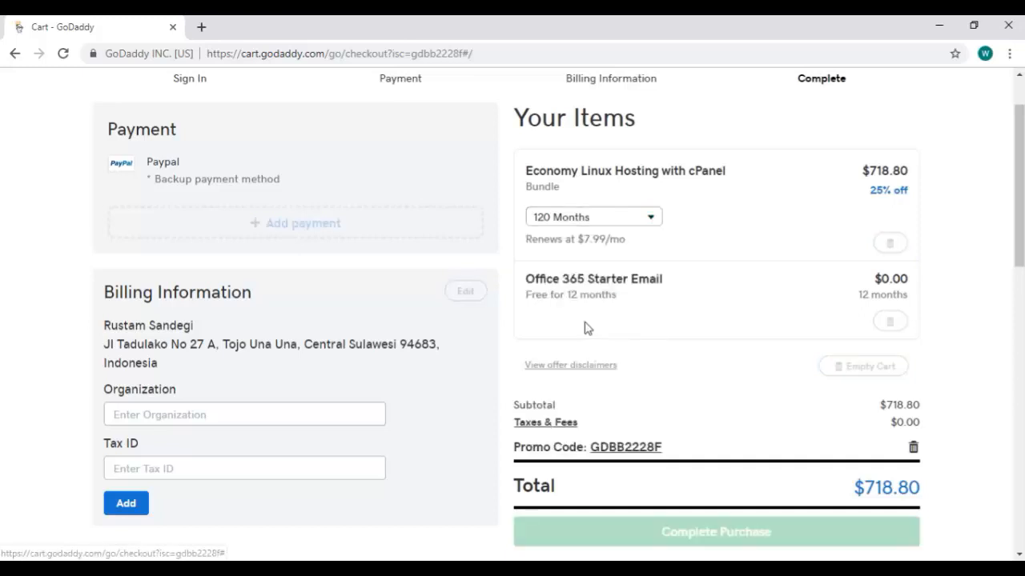
# - Settle on the 1 Month term for $10.99 and complete the purchase
pyautogui.click(651, 220)
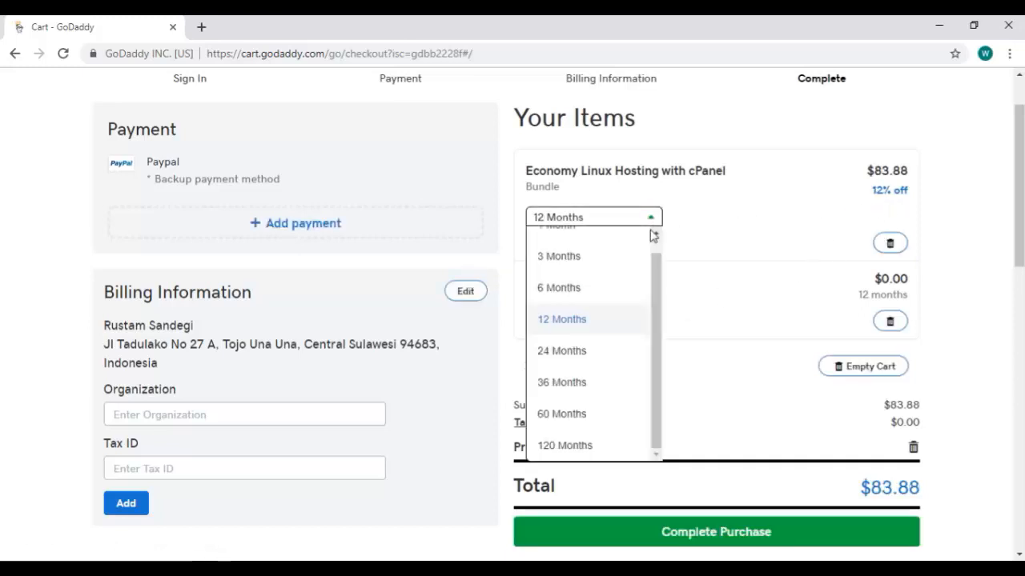
pyautogui.scroll(1, 622, 259)
pyautogui.click(622, 242)
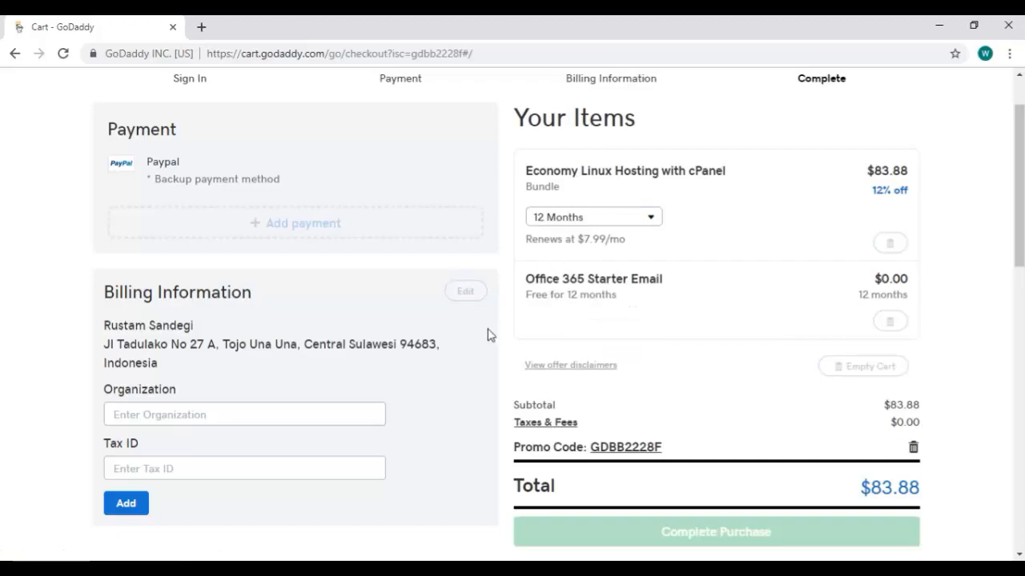
pyautogui.scroll(-2, 727, 323)
pyautogui.click(792, 383)
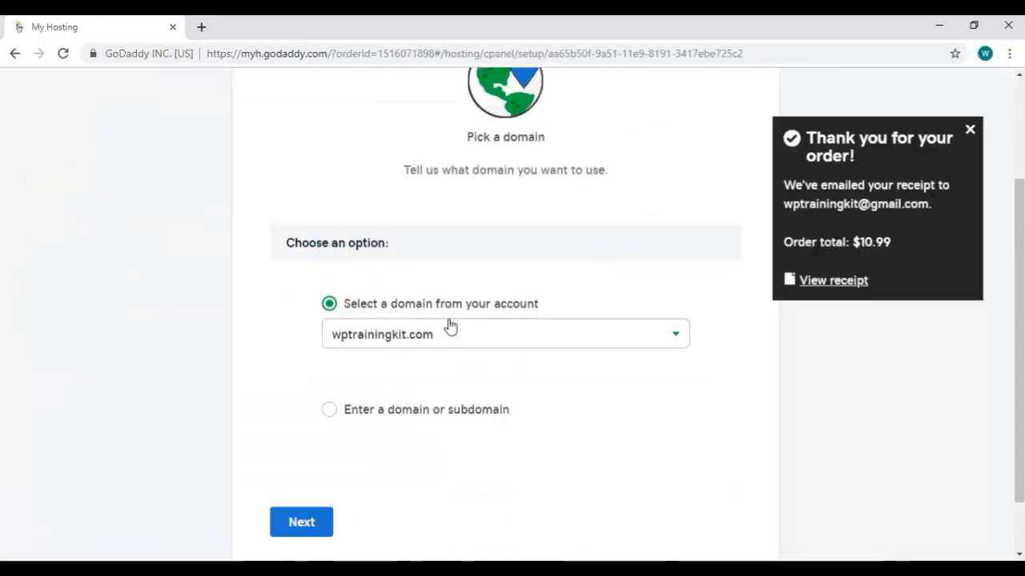
# - Choose wptrainingkit.com from the account's domains for the hosting and continue
pyautogui.click(453, 341)
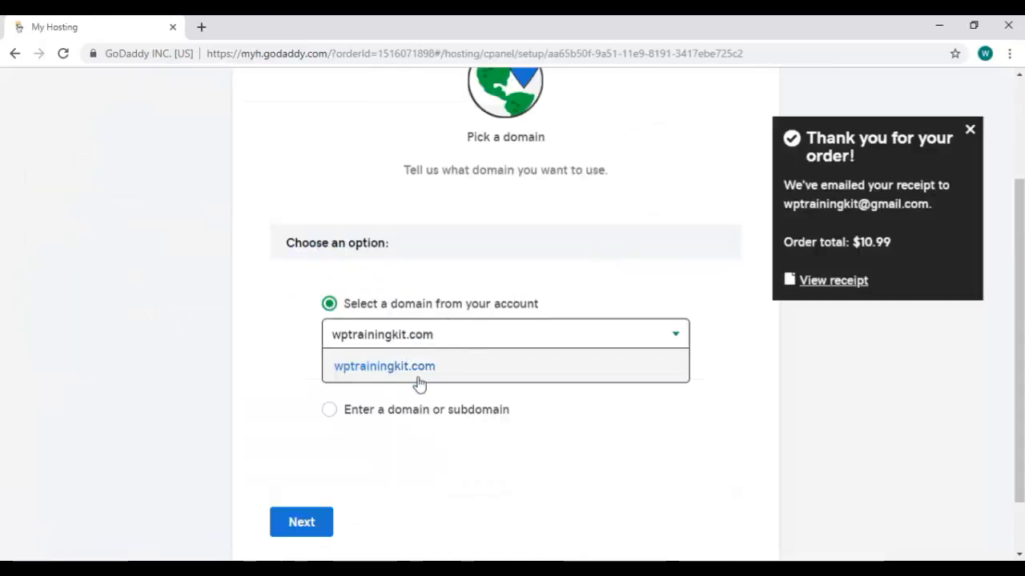
pyautogui.click(423, 371)
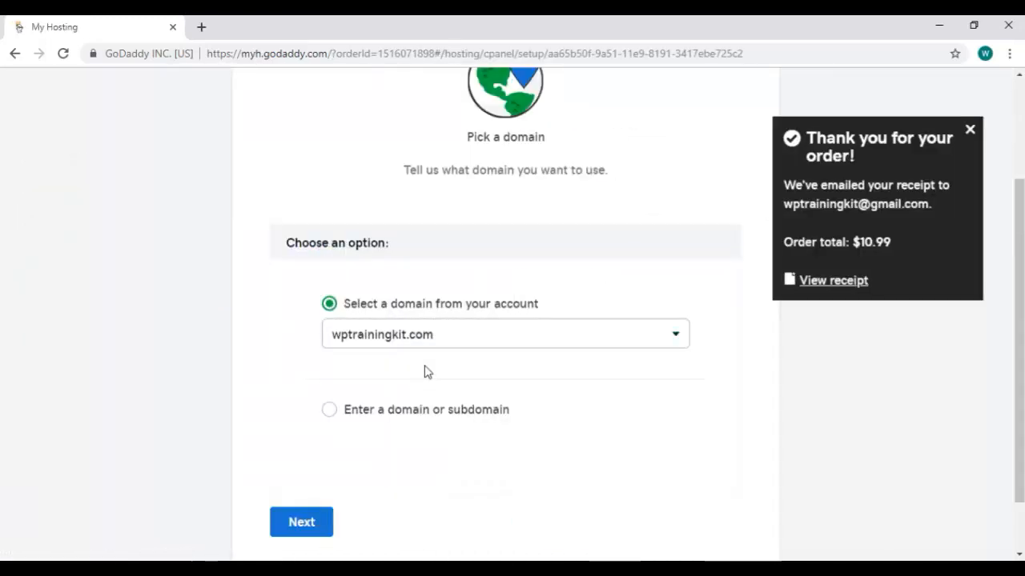
pyautogui.scroll(-1, 425, 371)
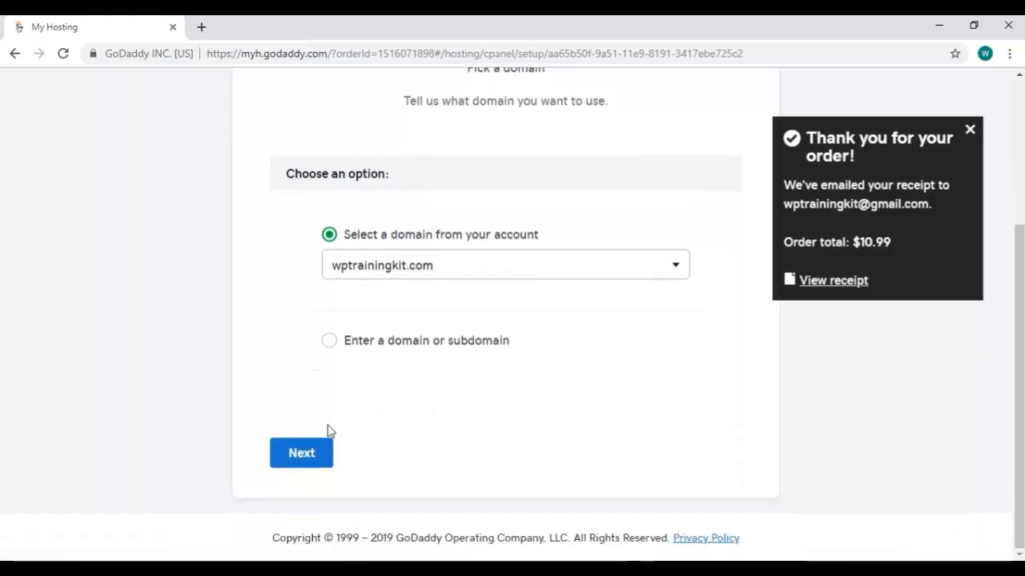
pyautogui.click(325, 452)
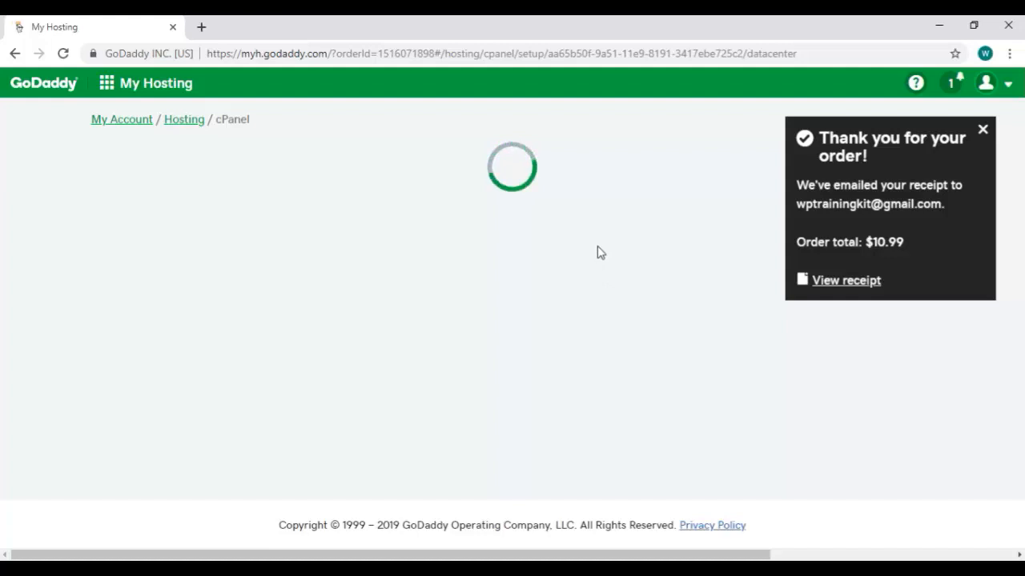
# - Keep the North America data center and decline creating a WordPress website
pyautogui.scroll(-2, 597, 247)
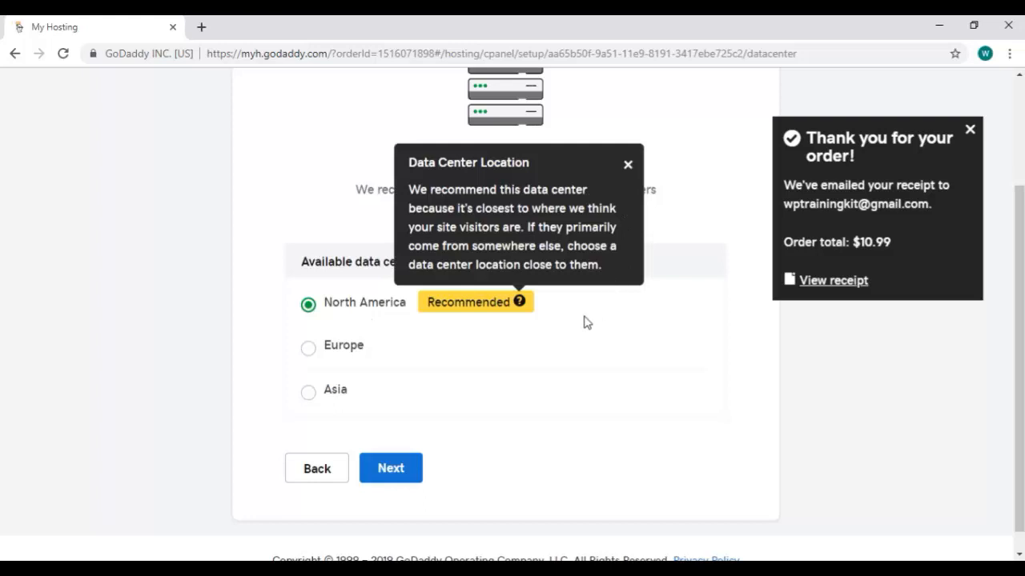
pyautogui.click(412, 475)
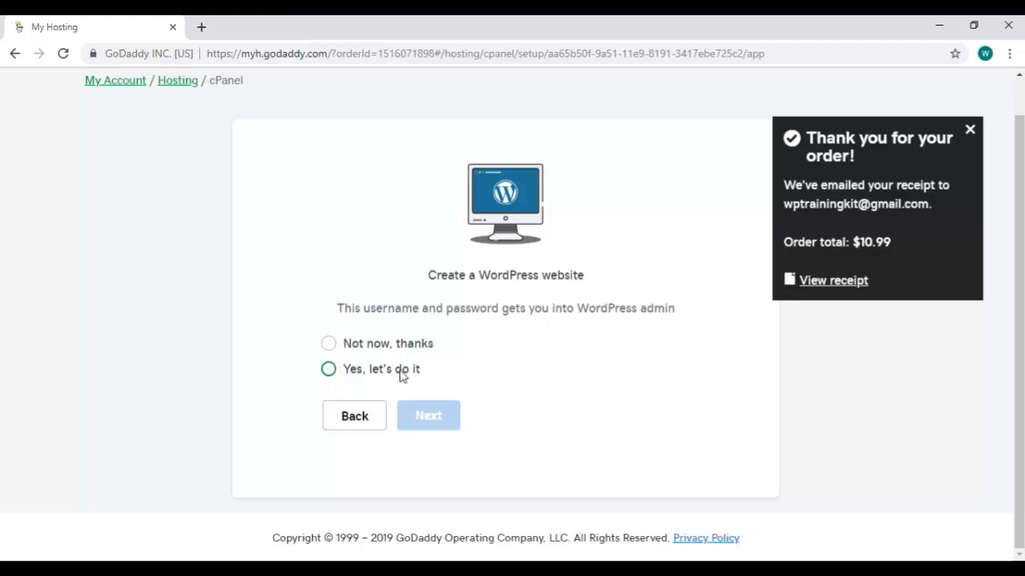
pyautogui.click(409, 346)
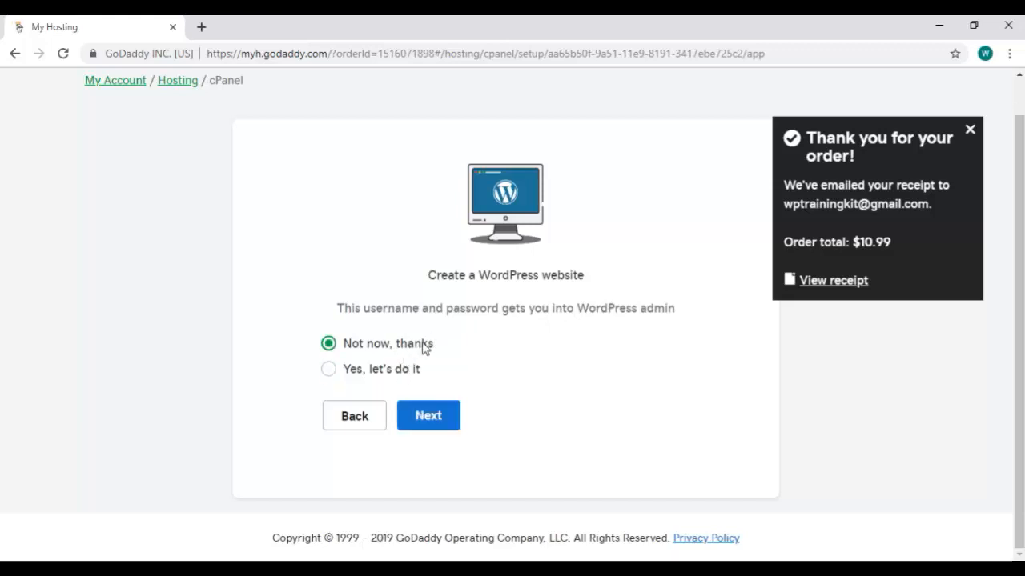
pyautogui.click(455, 421)
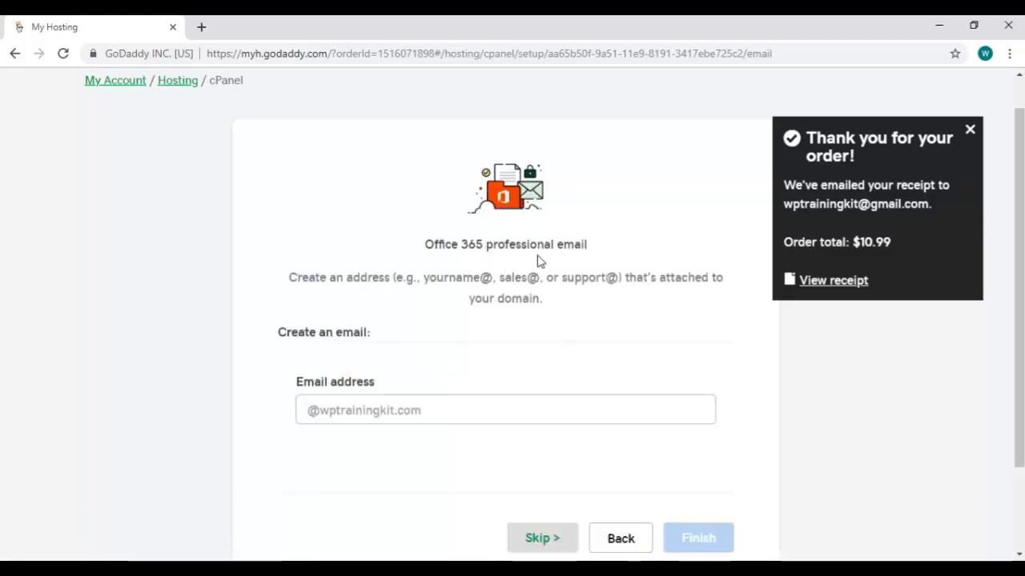
pyautogui.scroll(-2, 495, 288)
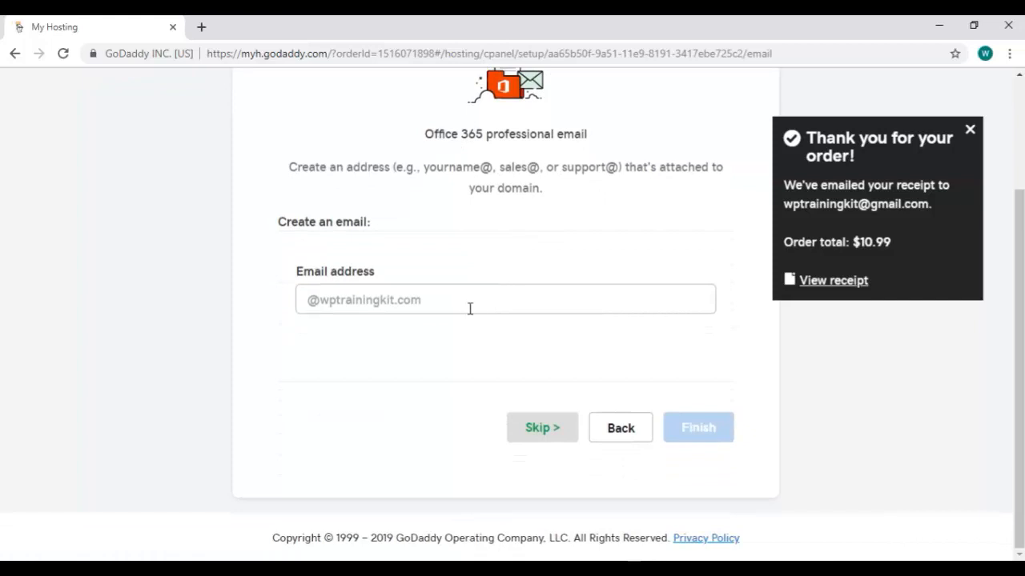
pyautogui.click(470, 308)
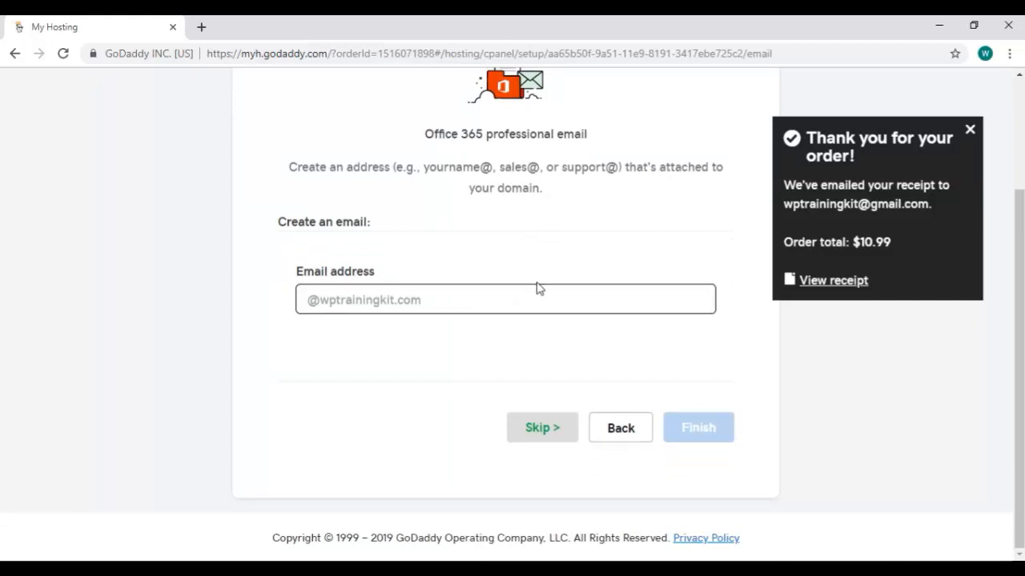
pyautogui.write('admin')
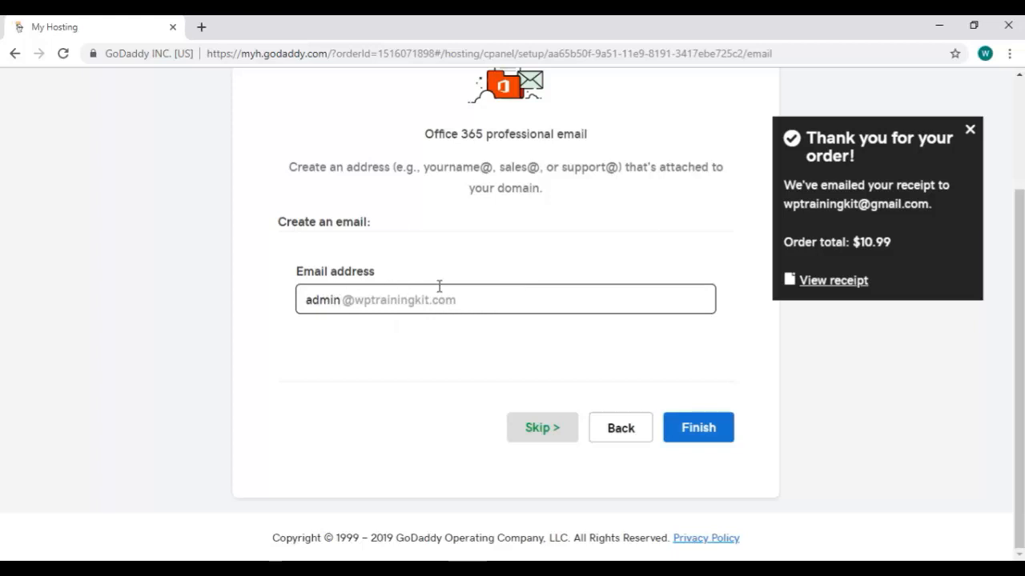
pyautogui.hotkey('ctrl', 'a')
pyautogui.write('info')
pyautogui.hotkey('ctrl', 'a')
pyautogui.write('upd')
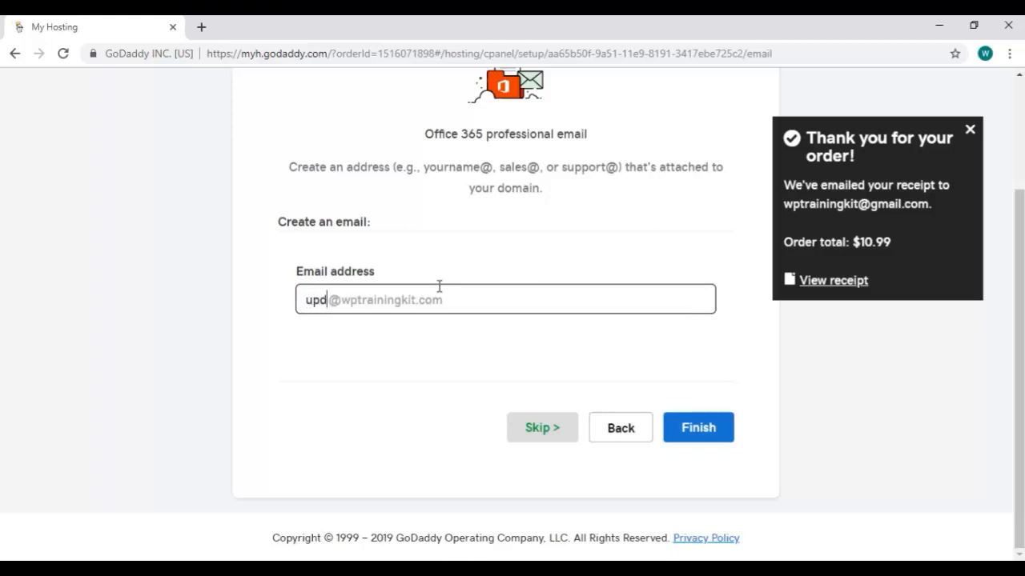
pyautogui.write('ate')
pyautogui.hotkey('ctrl', 'a')
pyautogui.write('admin')
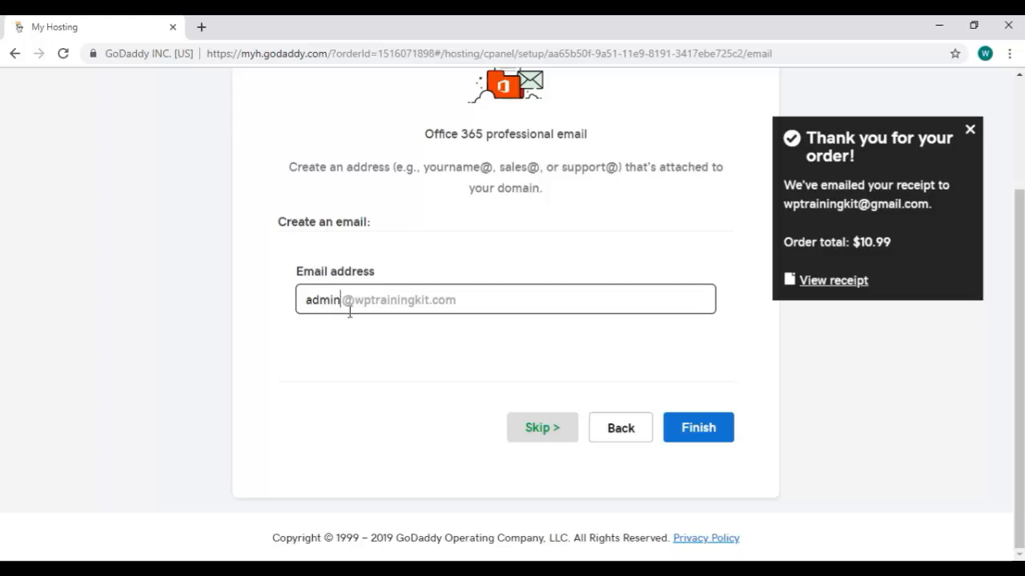
pyautogui.click(718, 431)
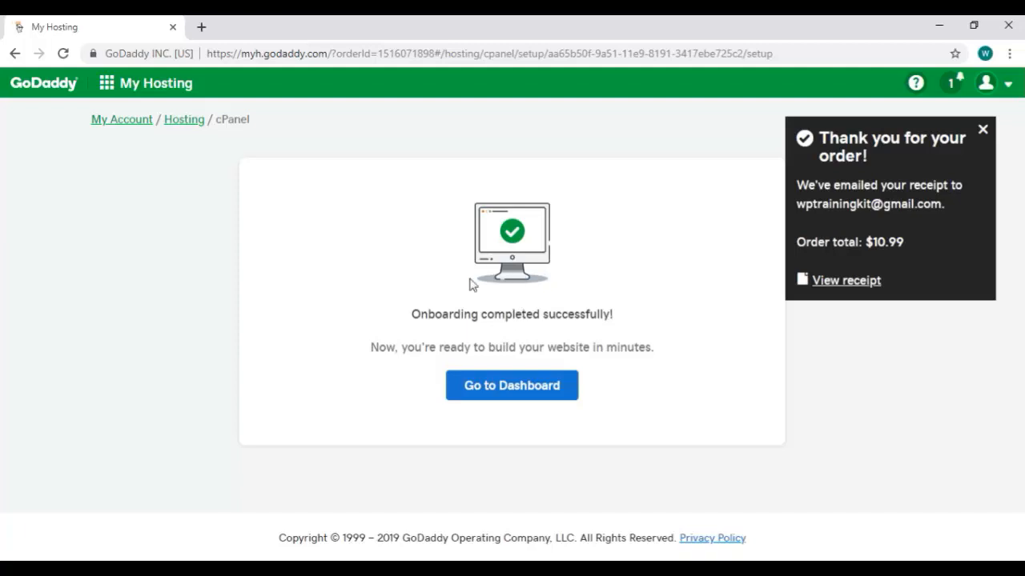
# - Open the hosting dashboard, declining the Customer Experience Improvement Program
pyautogui.click(548, 390)
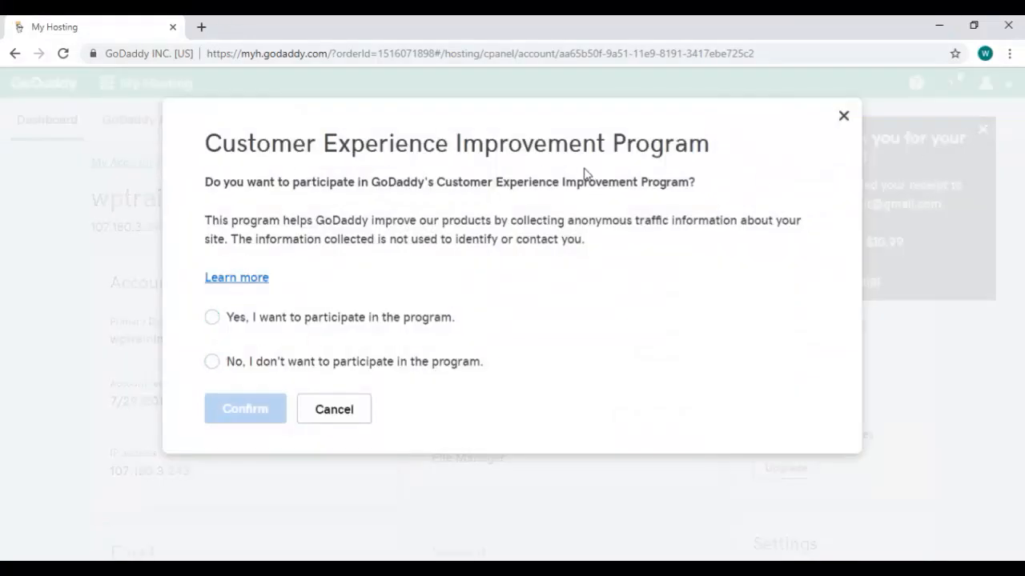
pyautogui.click(250, 367)
pyautogui.click(269, 409)
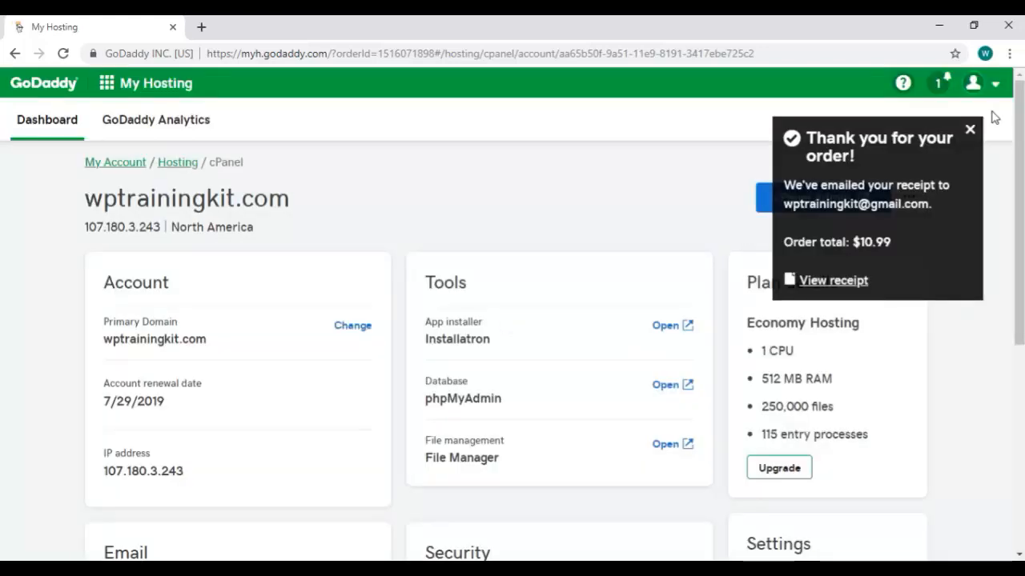
# - Dismiss the 'Thank you for your order!' notice and review the wptrainingkit.com dashboard
pyautogui.click(969, 129)
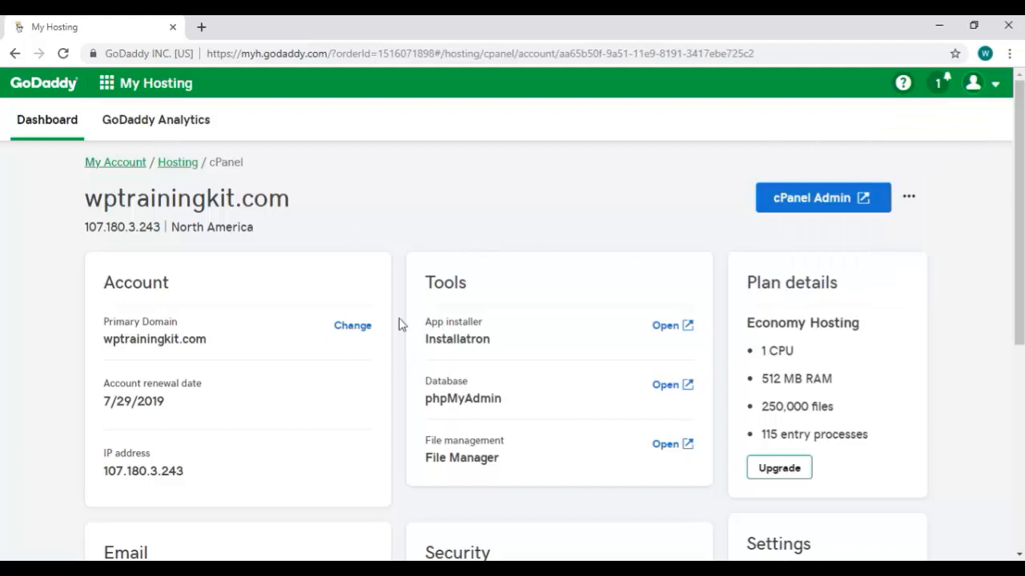
pyautogui.scroll(-1, 397, 319)
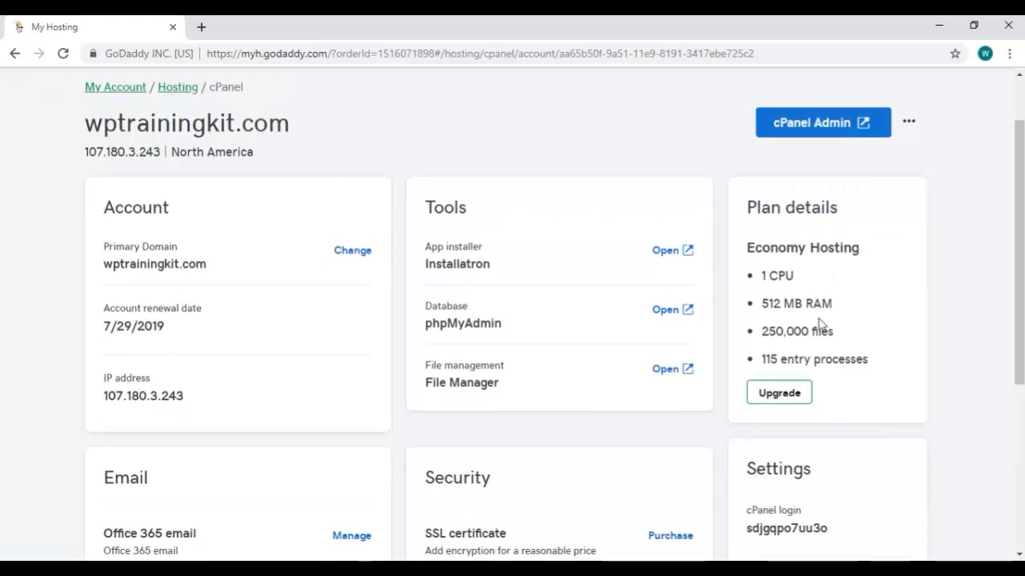
pyautogui.scroll(-2, 800, 400)
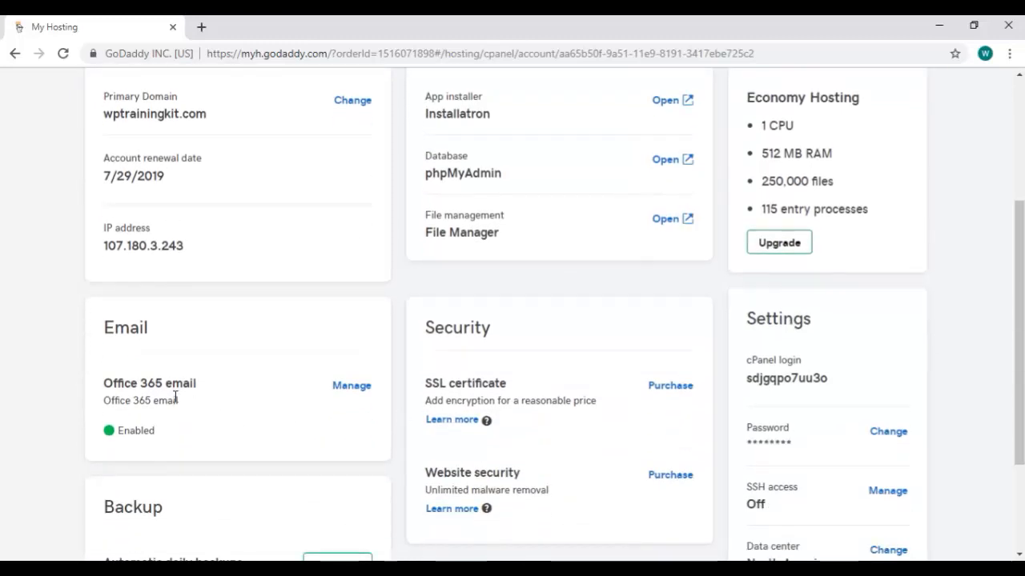
pyautogui.scroll(-1, 593, 354)
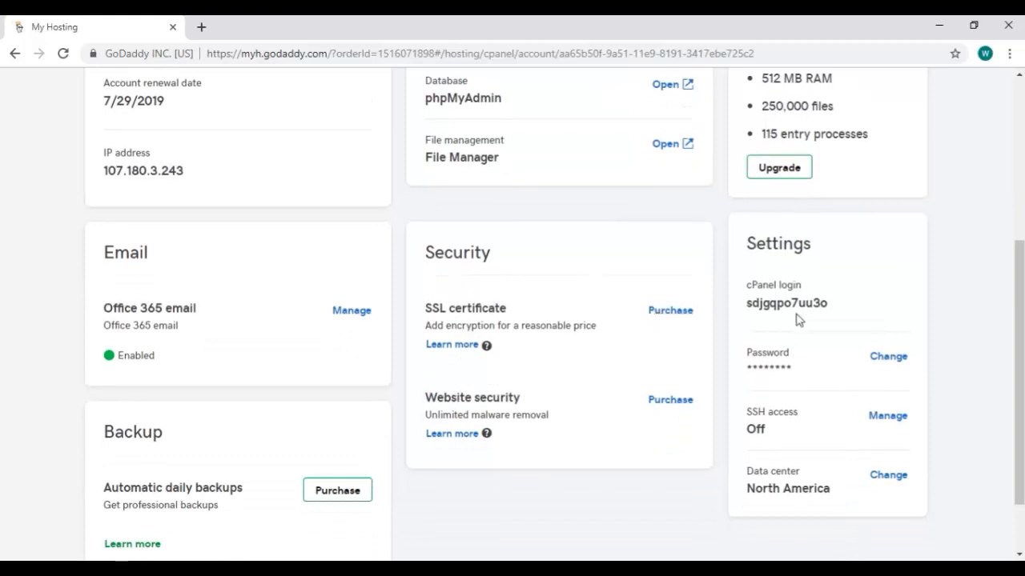
pyautogui.scroll(-1, 806, 311)
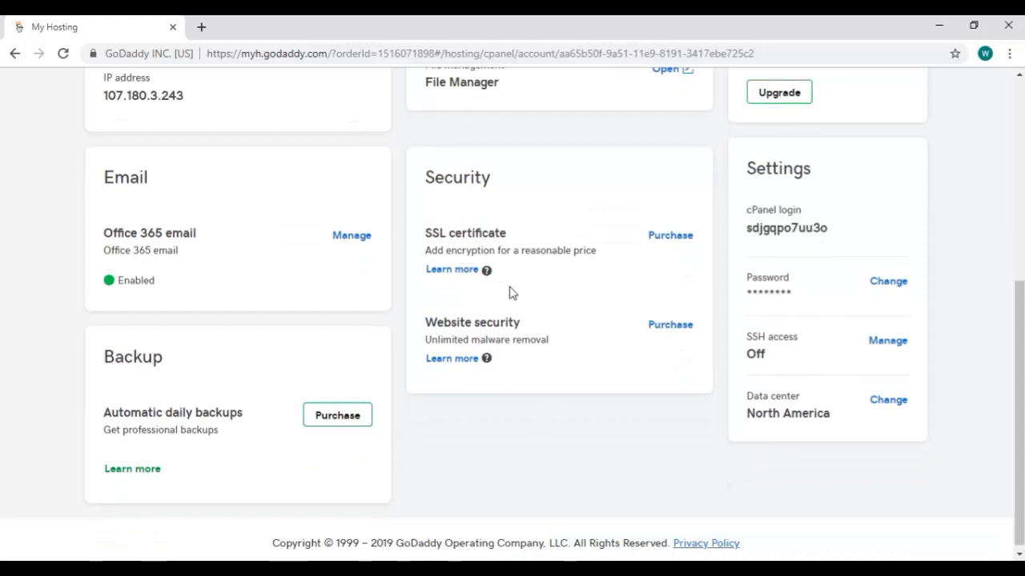
pyautogui.scroll(5, 514, 263)
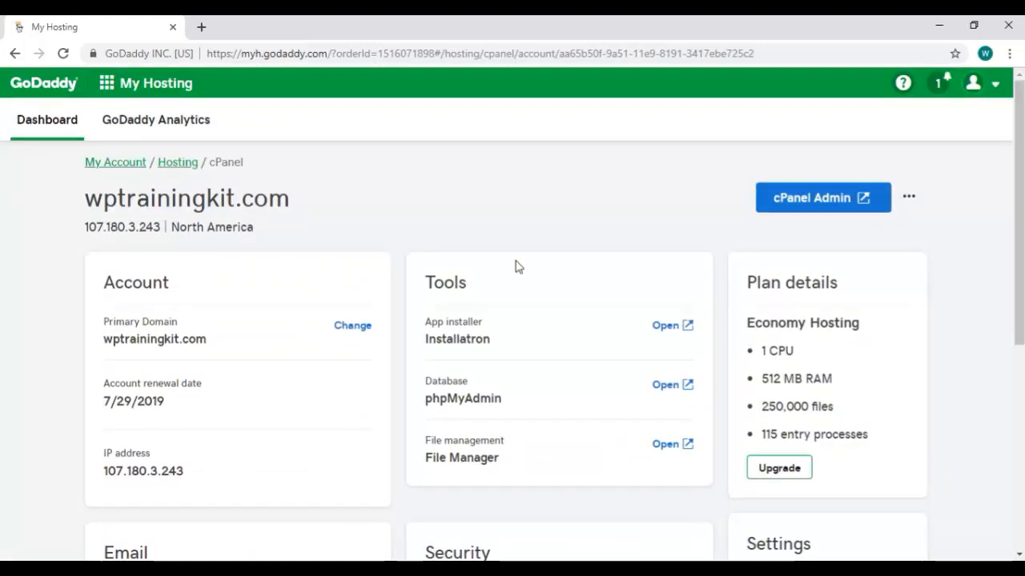